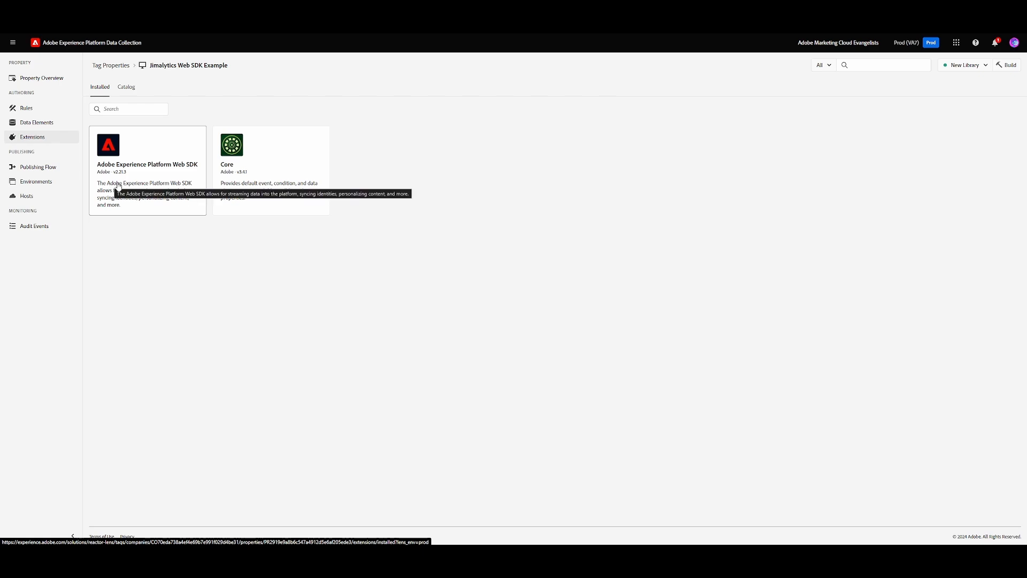
Add a data element named XDM Template using the Adobe Experience Platform Web SDK extension, XDM object type and Jimalytics Website Schema
left_click(51, 130)
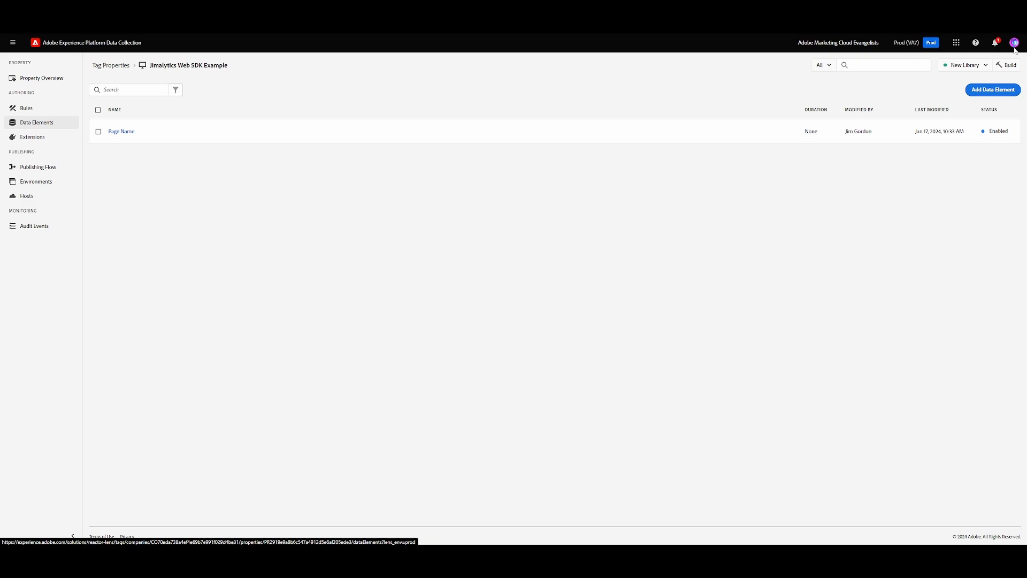
left_click(993, 89)
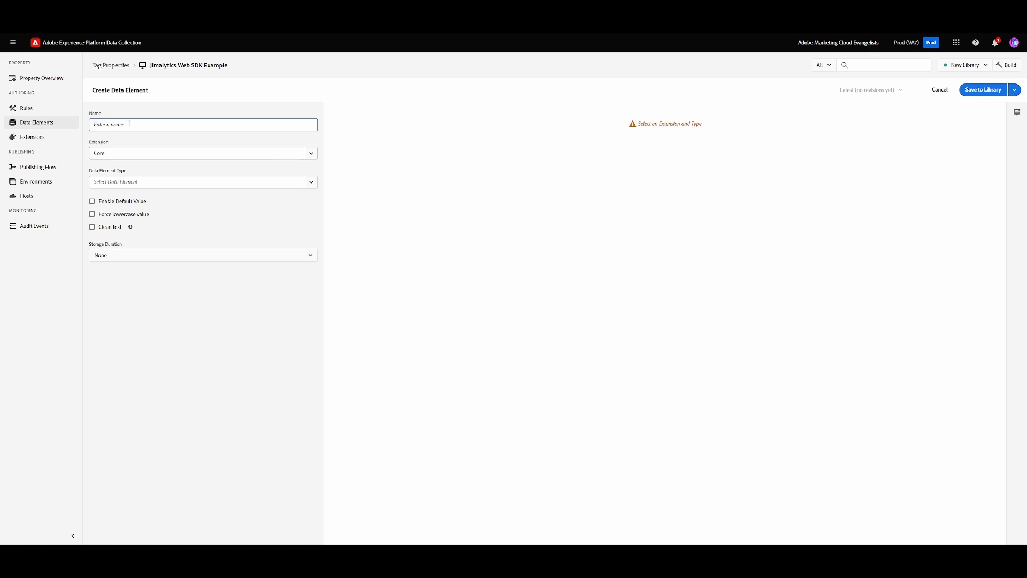
type("XDM Template")
left_click(173, 156)
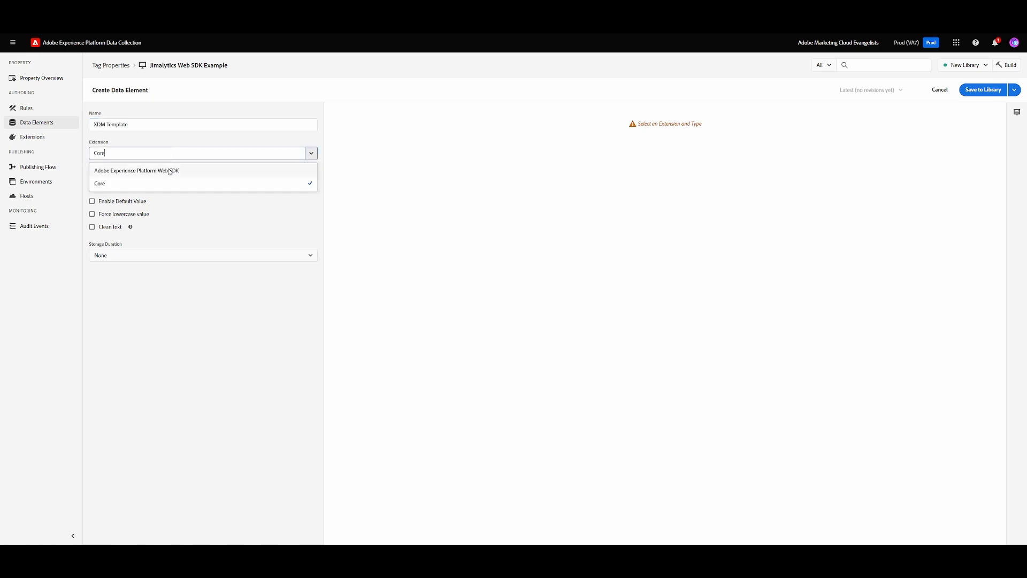
left_click(171, 172)
left_click(179, 182)
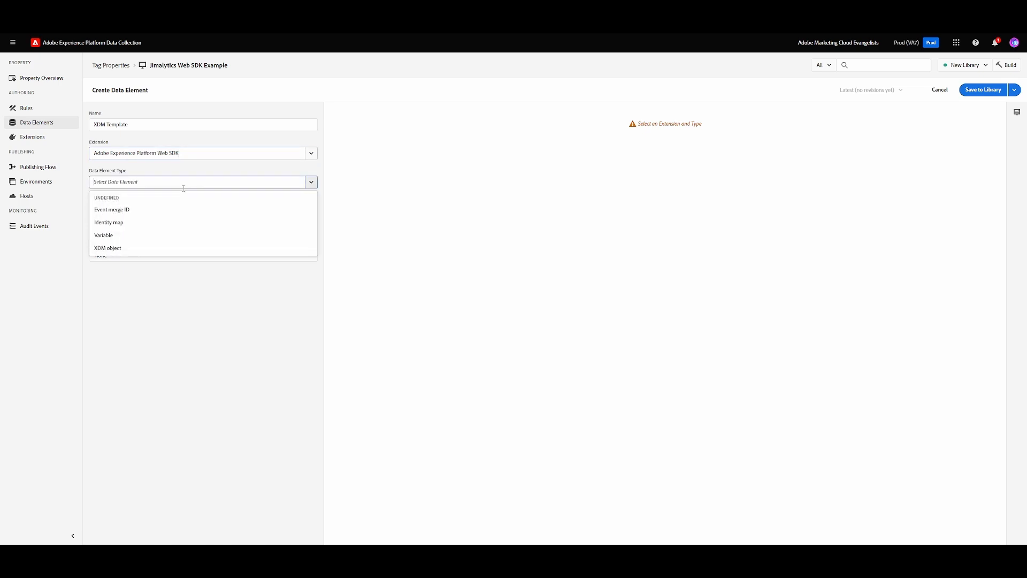
left_click(174, 248)
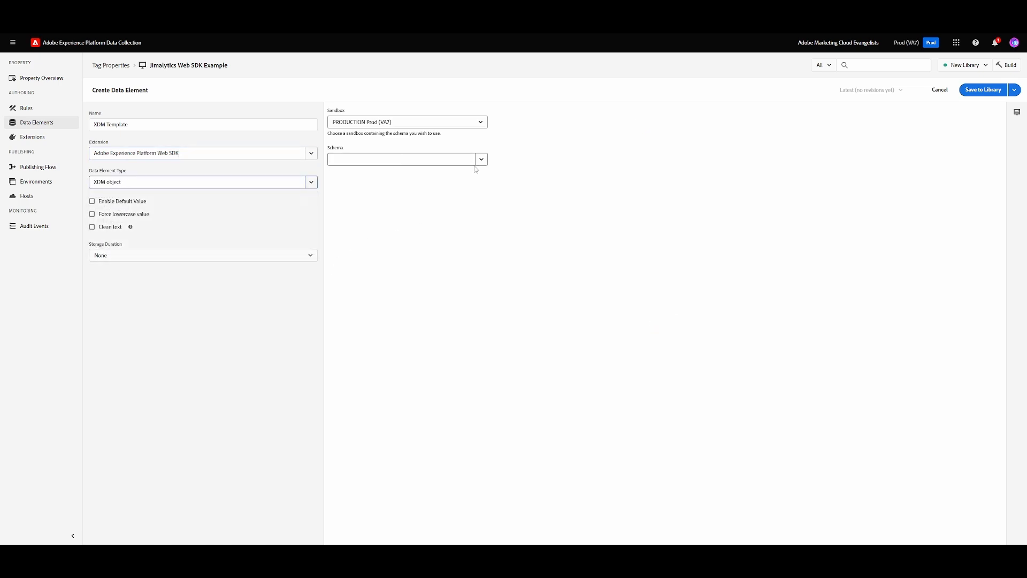
left_click(480, 159)
left_click(433, 323)
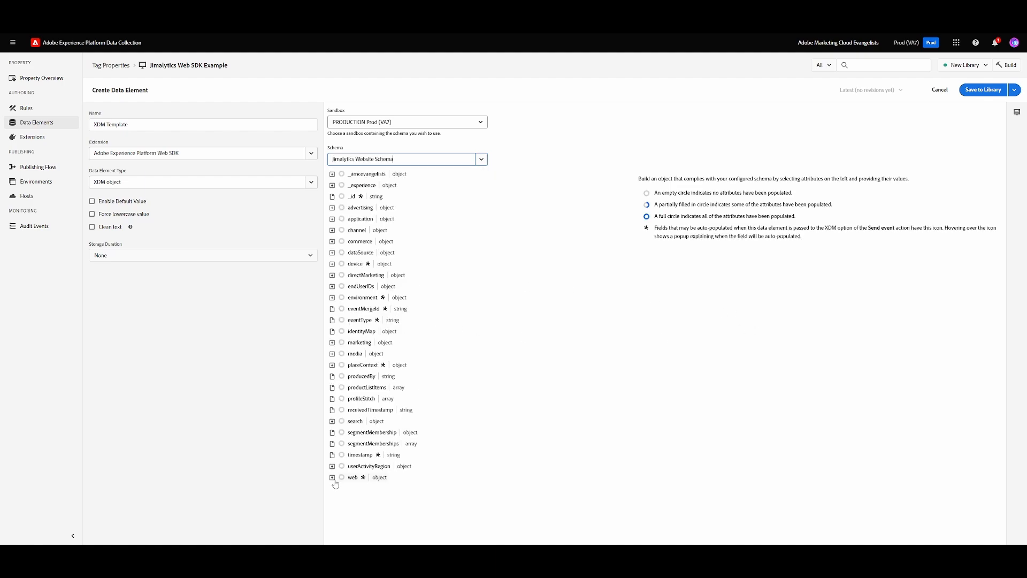
Map the name field under web > webPageDetails in the schema to the Page Name data element
left_click(332, 477)
left_click(341, 499)
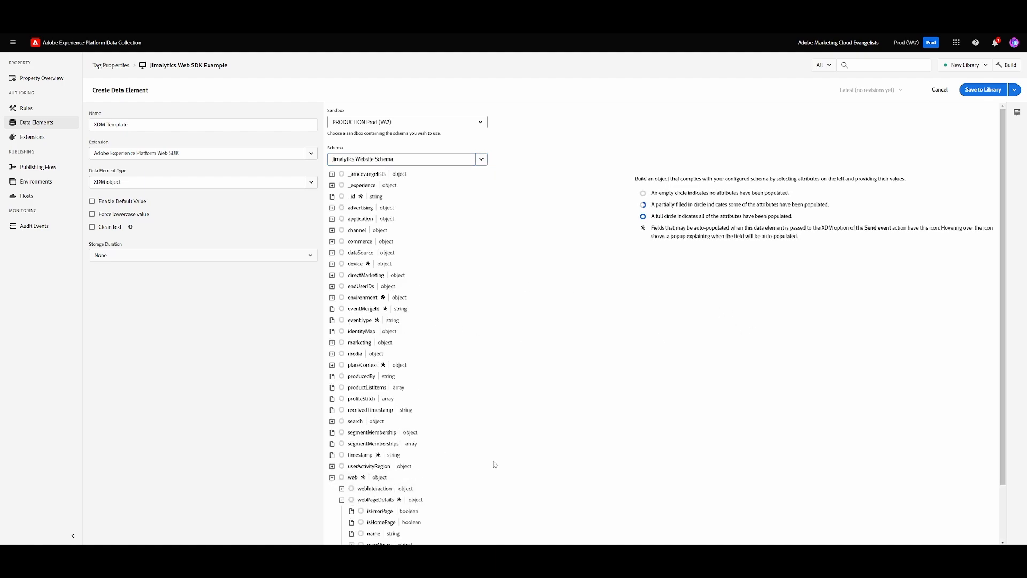
scroll(495, 464, "down", 1)
left_click(381, 470)
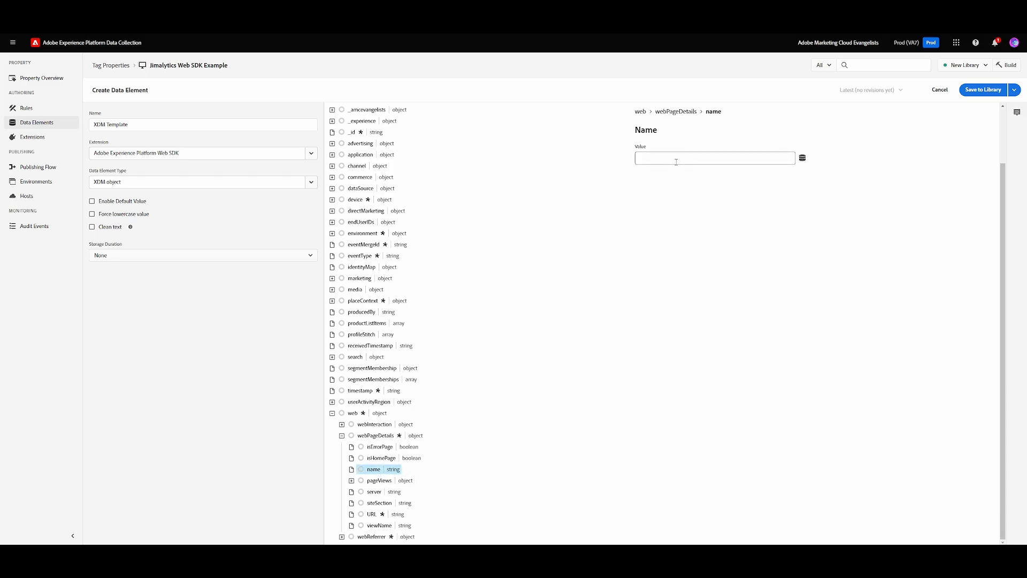
left_click(803, 158)
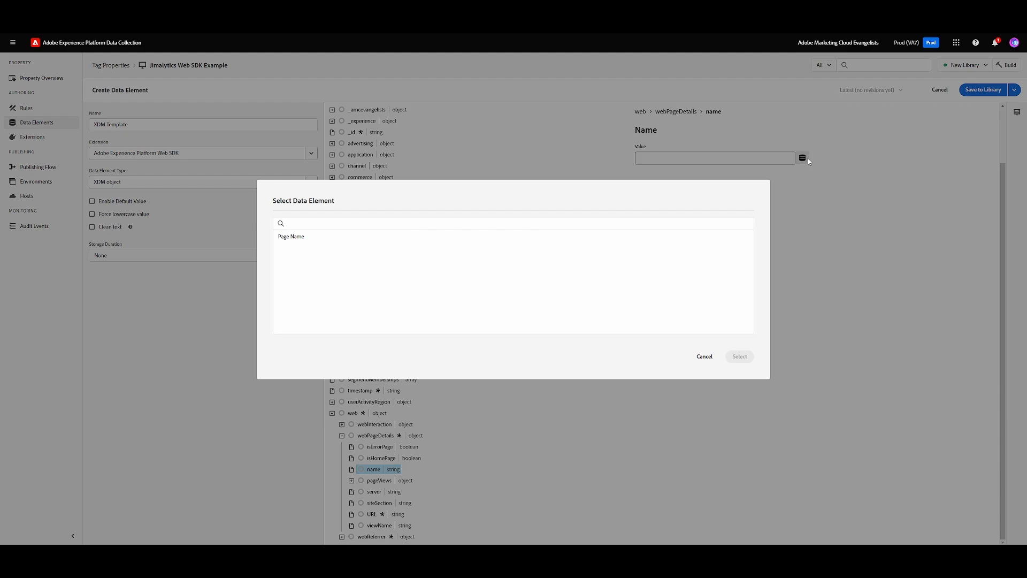
left_click(367, 239)
left_click(741, 357)
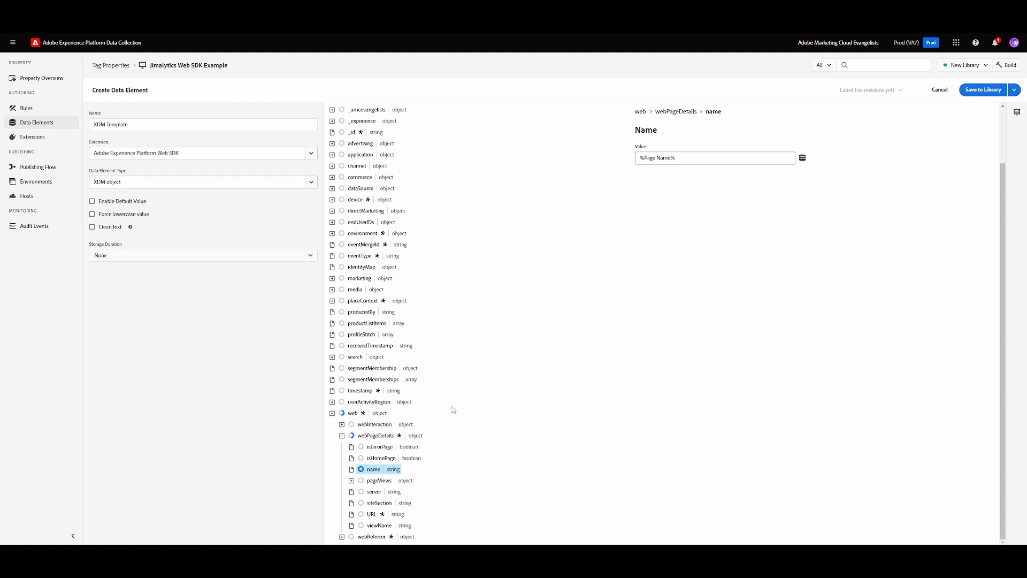
View the isHomePage field's input options, and save the XDM Template data element to the library and build
left_click(381, 458)
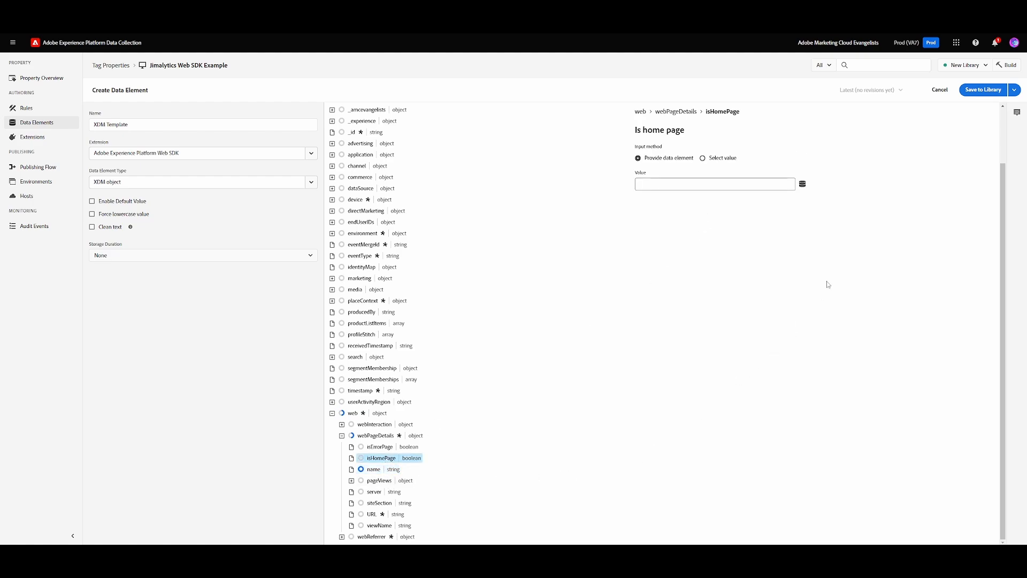
left_click(1014, 90)
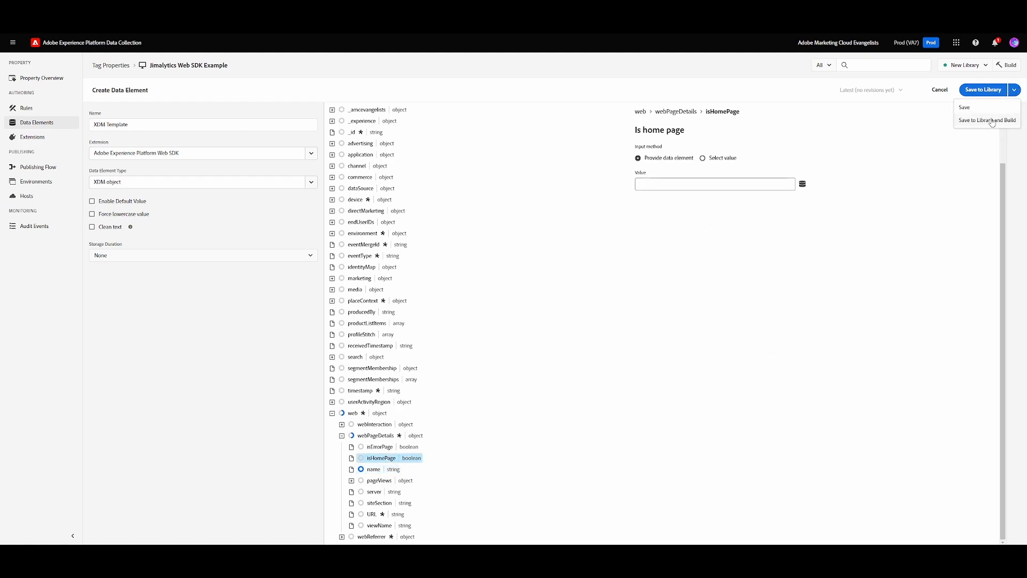
left_click(991, 121)
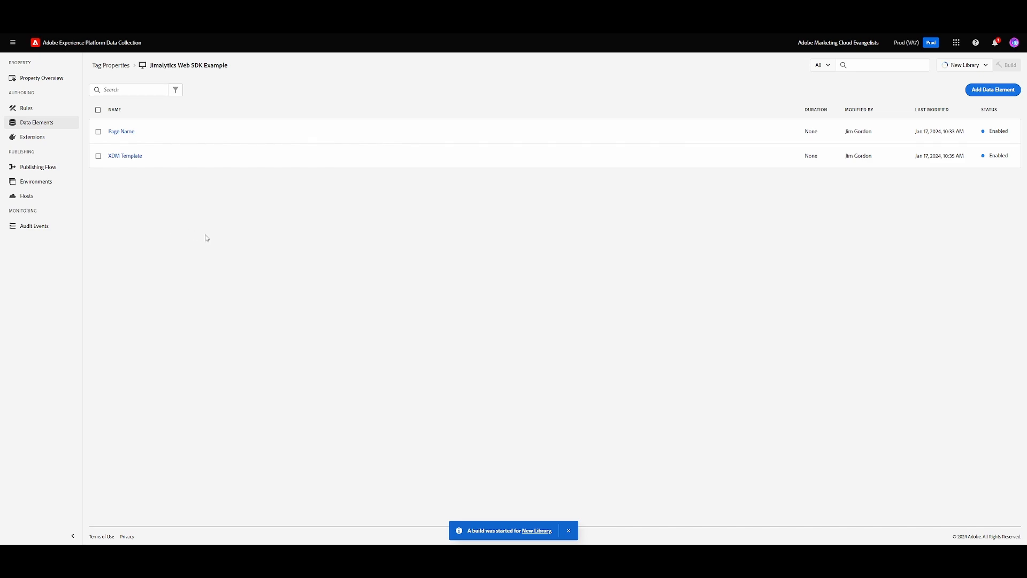
Add a data element named XDM Variable using the Adobe Experience Platform Web SDK extension, Variable type and Jimalytics Website Schema
left_click(996, 95)
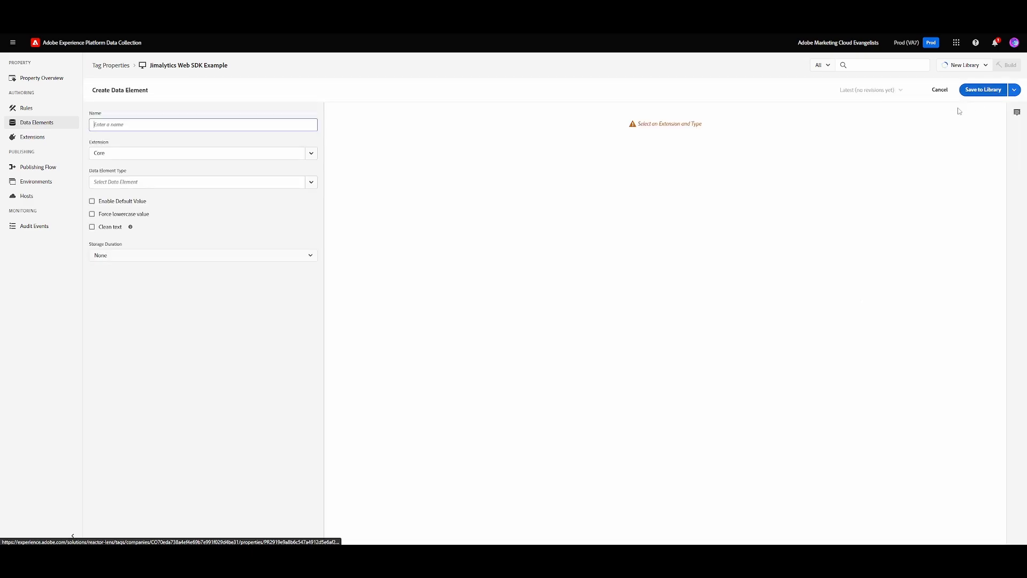
type("XD")
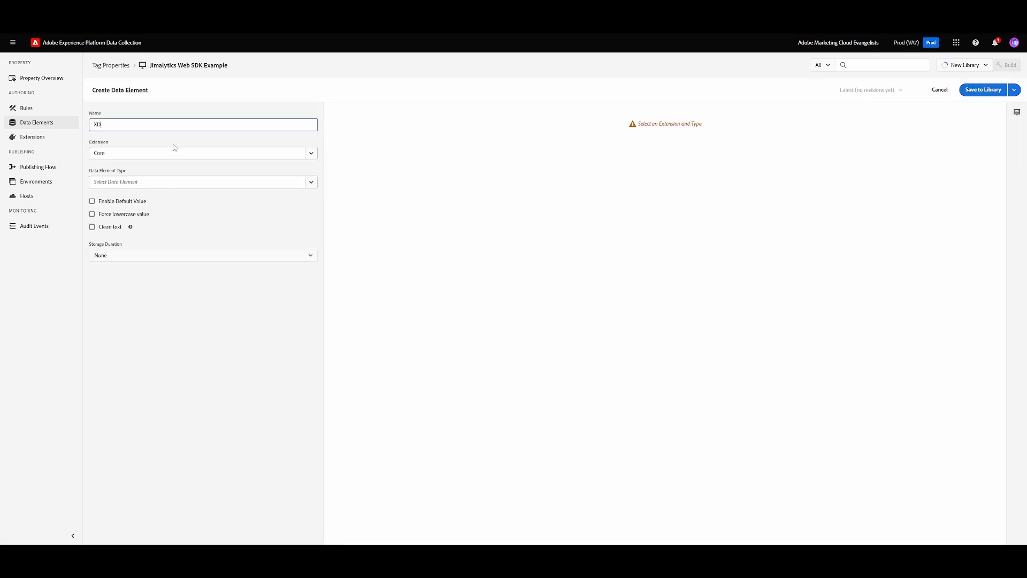
type("M Variable")
left_click(199, 156)
left_click(199, 168)
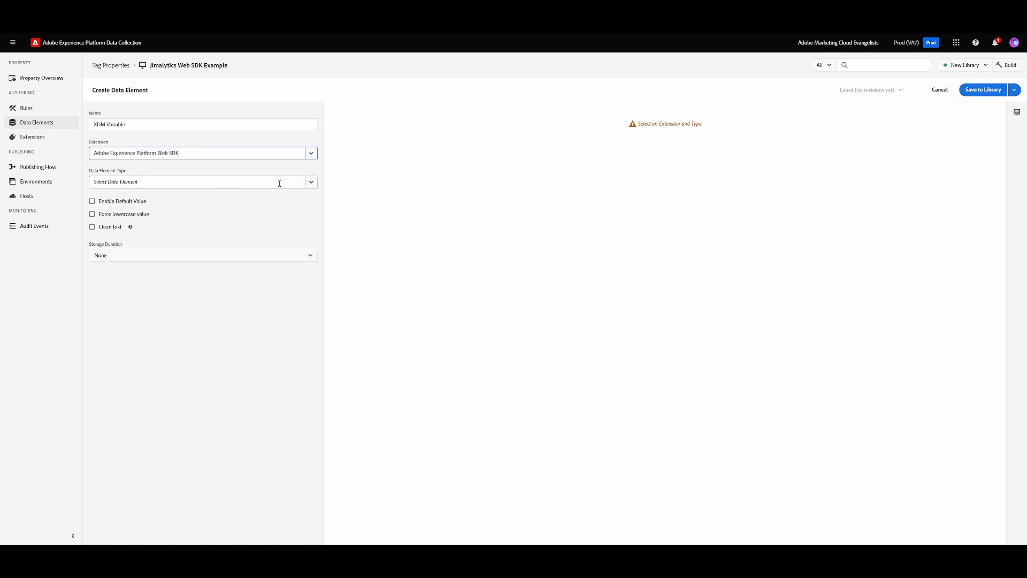
left_click(298, 182)
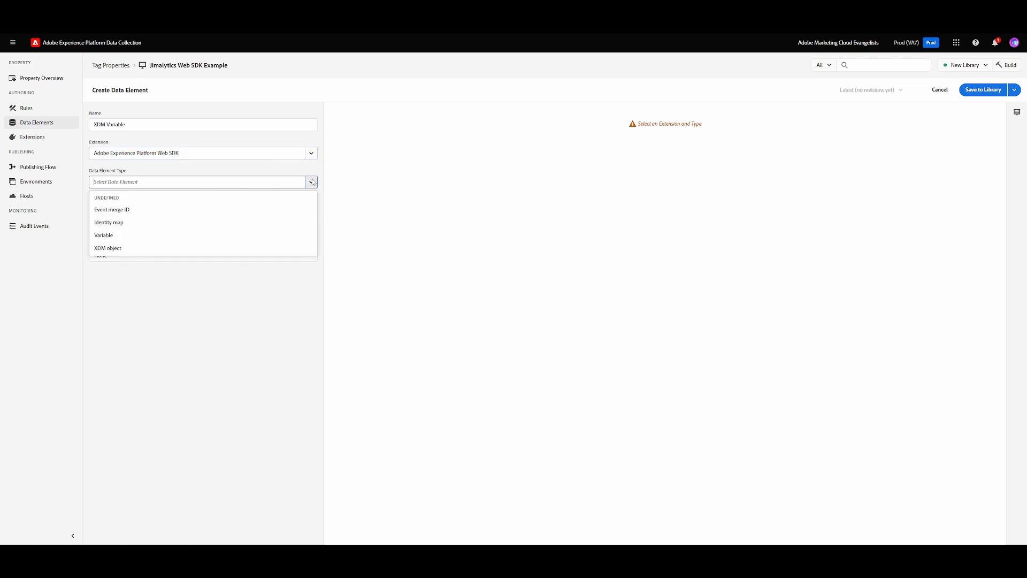
left_click(217, 237)
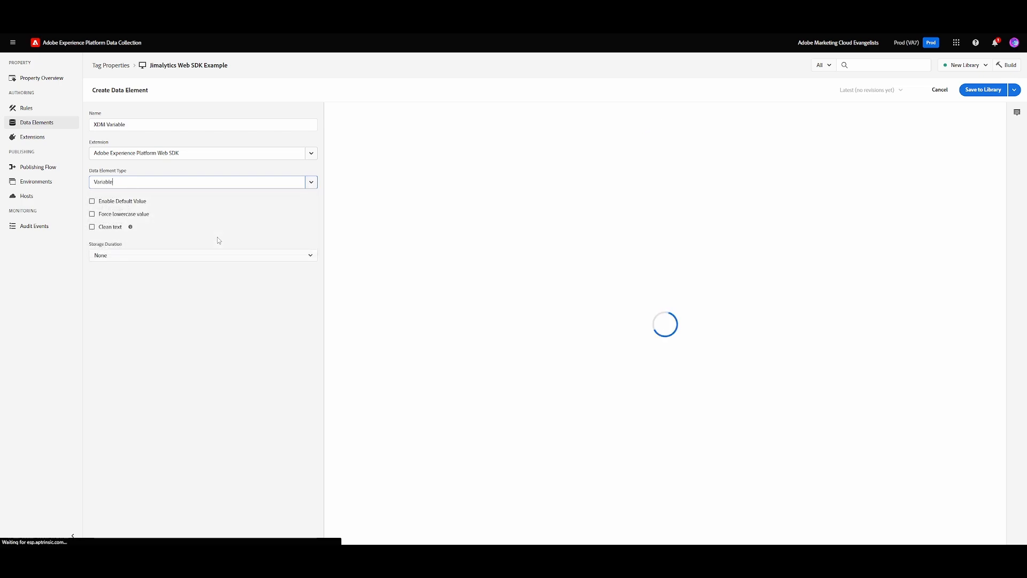
left_click(484, 216)
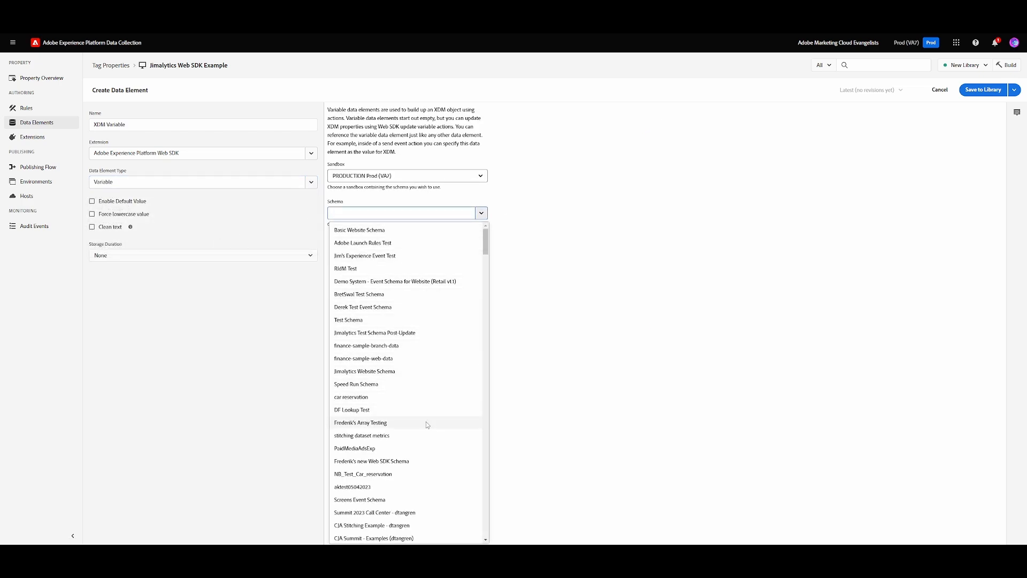
left_click(415, 371)
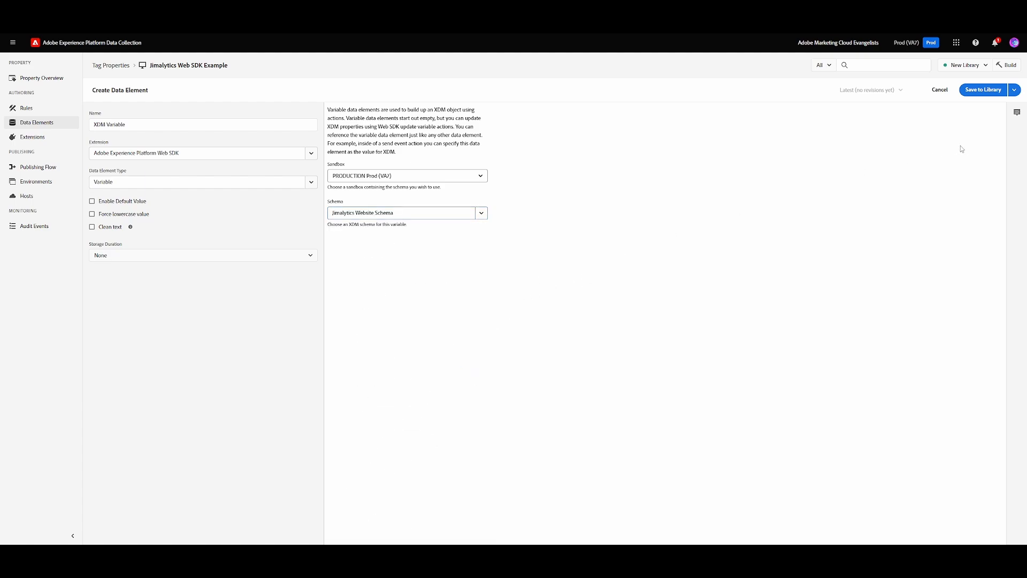
Save the XDM Variable data element to the library and leave its form, discarding unsaved changes
left_click(1015, 92)
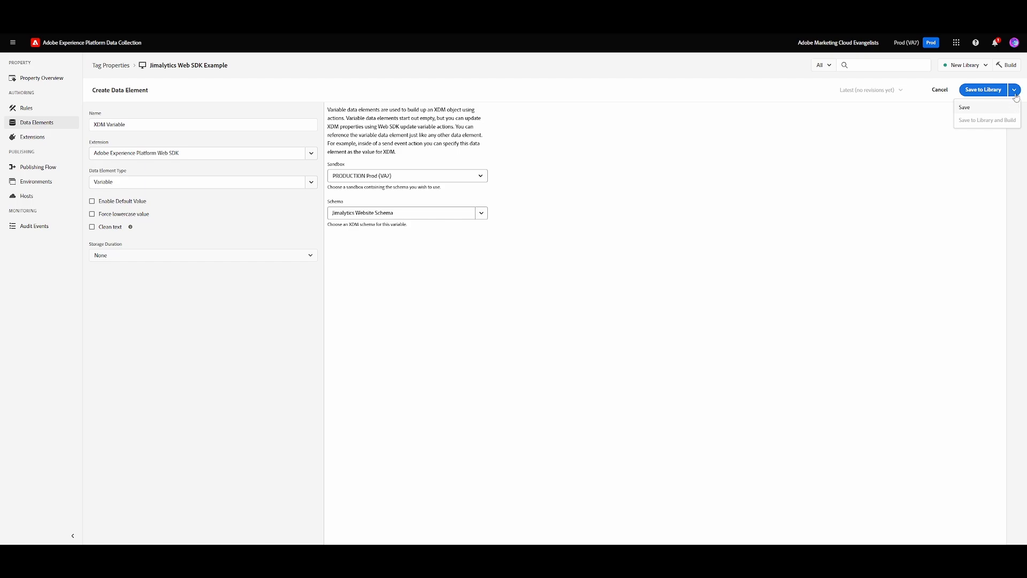
left_click(1015, 91)
left_click(1001, 89)
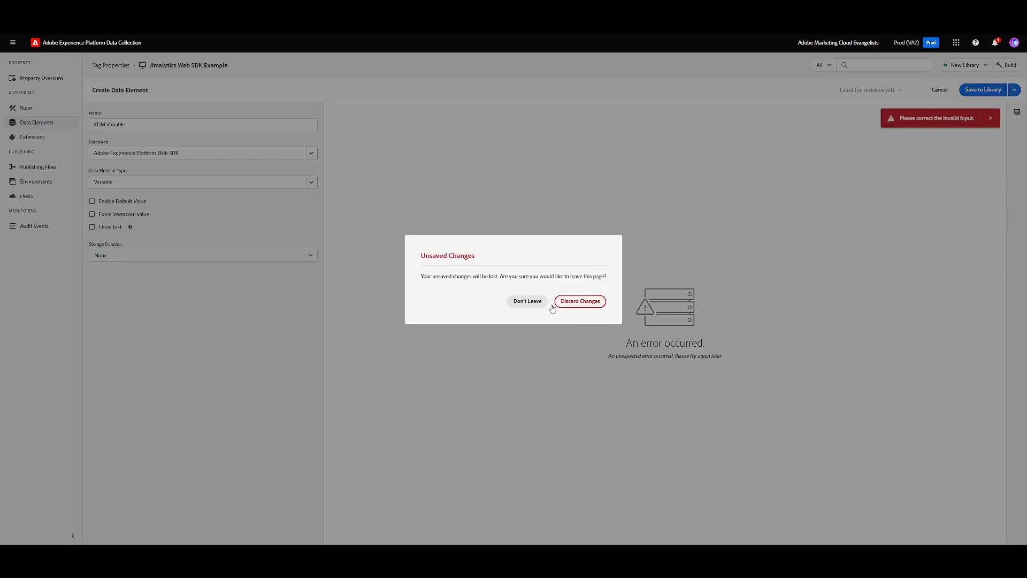
left_click(576, 304)
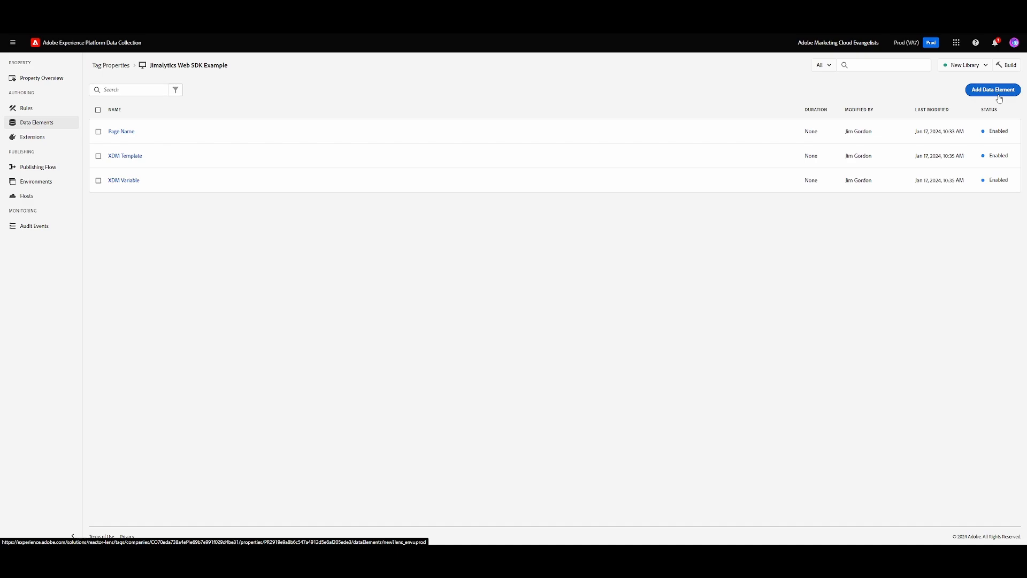
Start a Core data element named Merge Template with Variable and set its type to Merged Objects
left_click(998, 92)
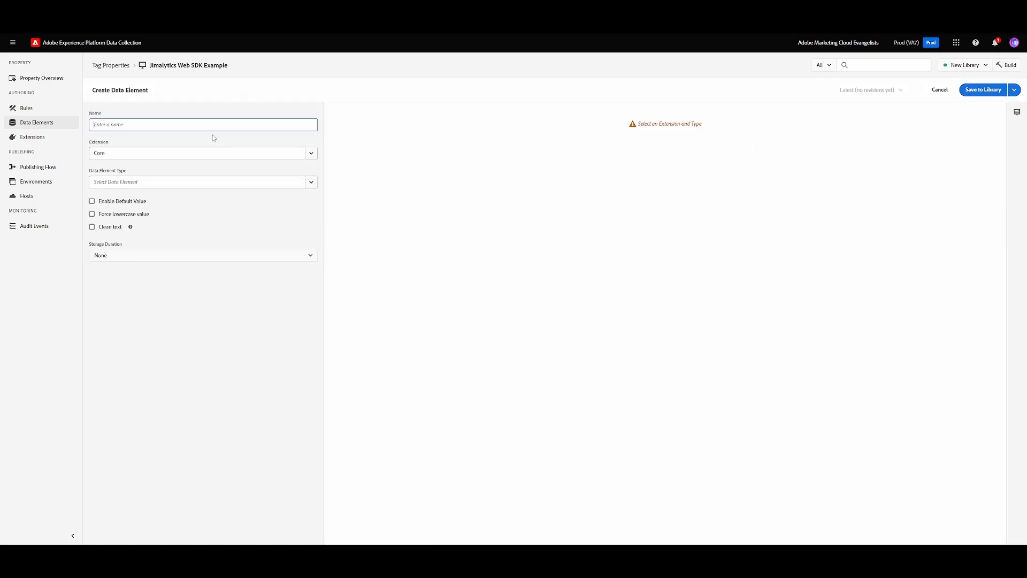
type("Merge Template with Variable")
left_click(311, 183)
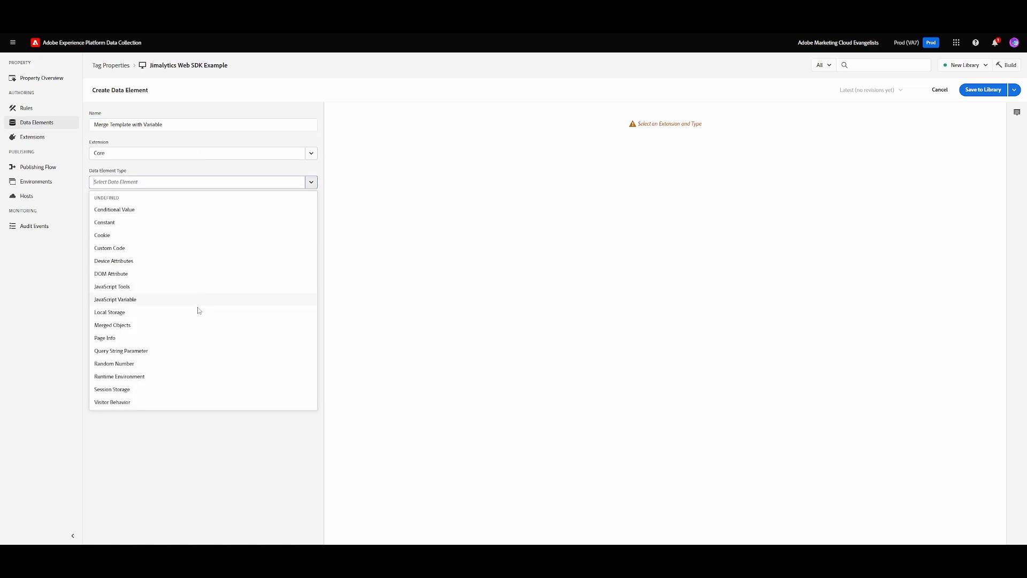
left_click(192, 324)
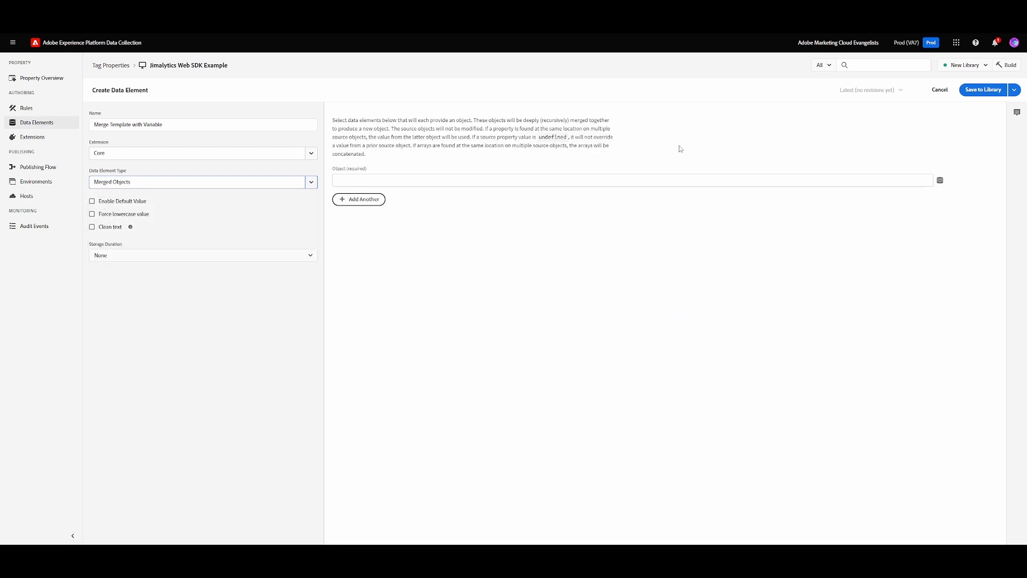
Set XDM Template and XDM Variable as the first and second merged objects, and save the data element to the library and build
left_click(939, 180)
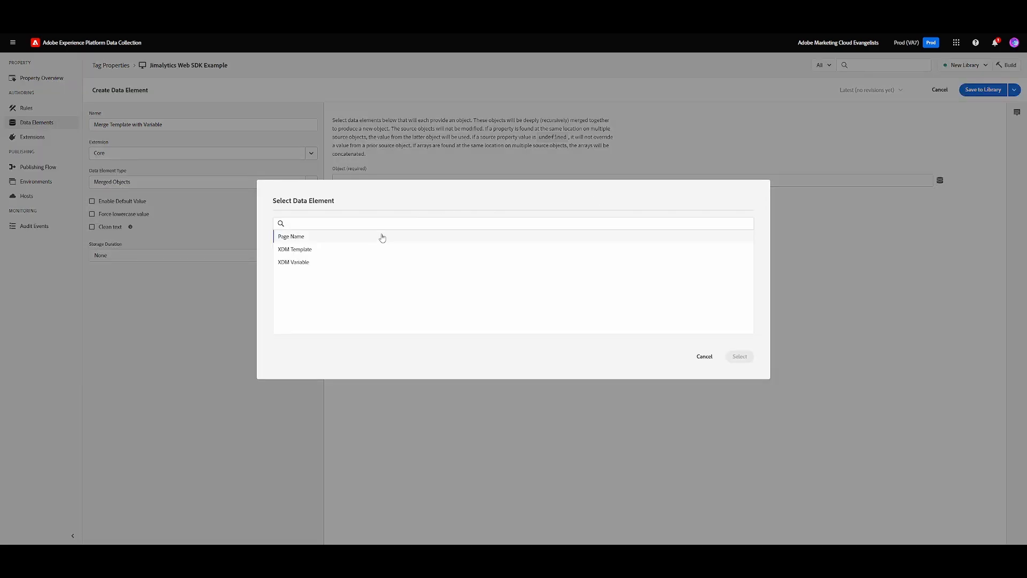
left_click(338, 255)
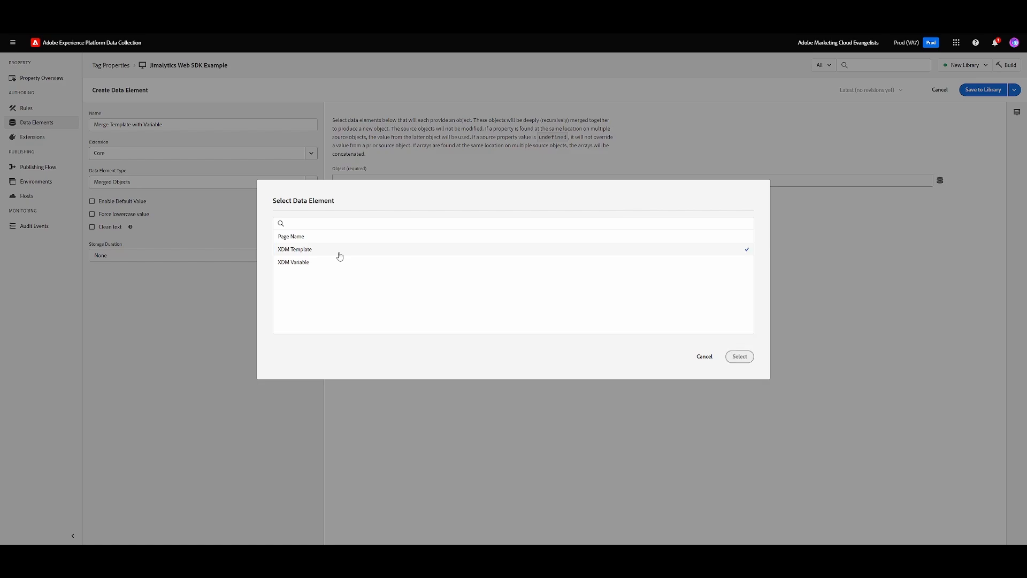
left_click(739, 357)
left_click(358, 199)
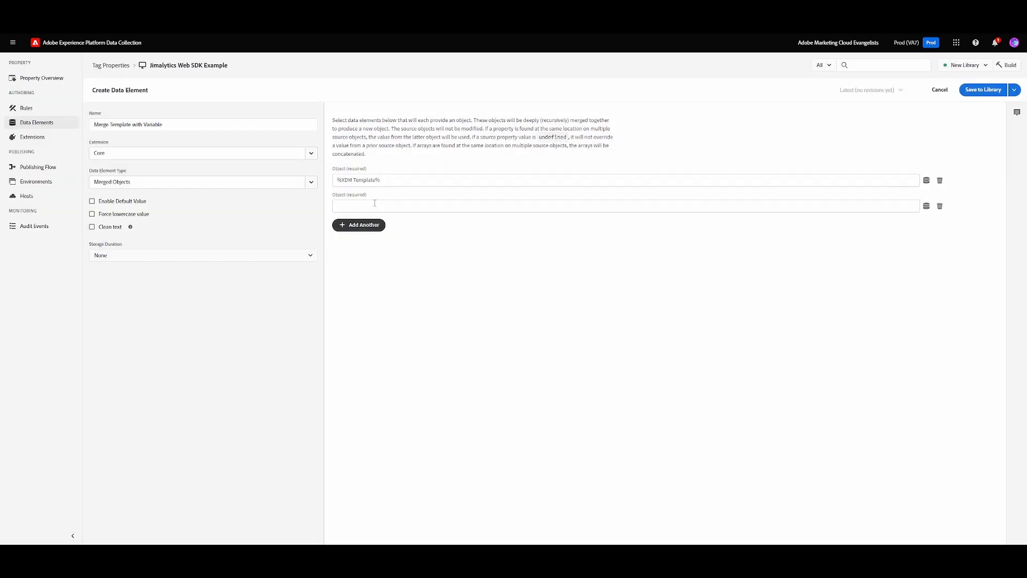
left_click(927, 206)
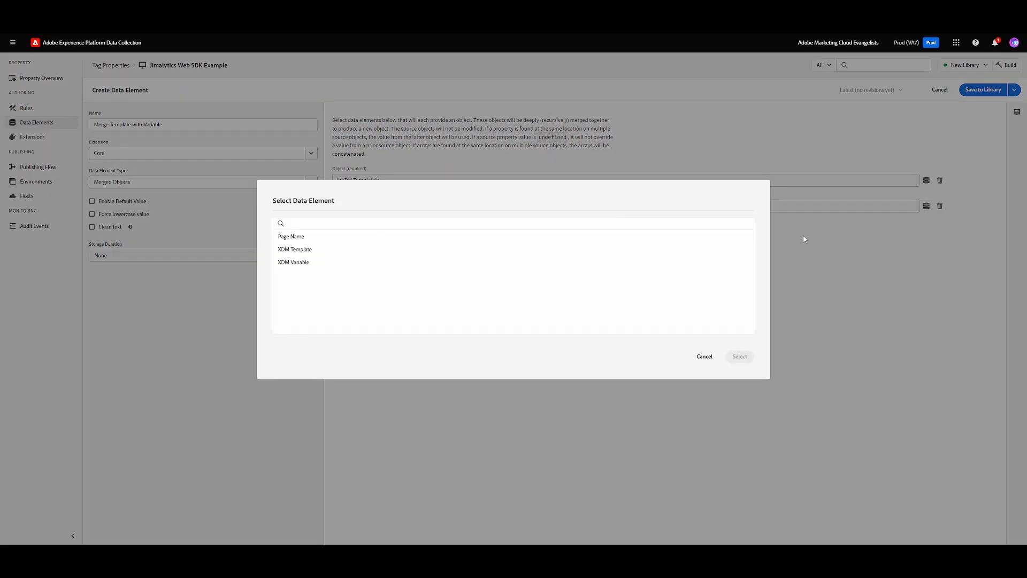
left_click(360, 262)
left_click(741, 357)
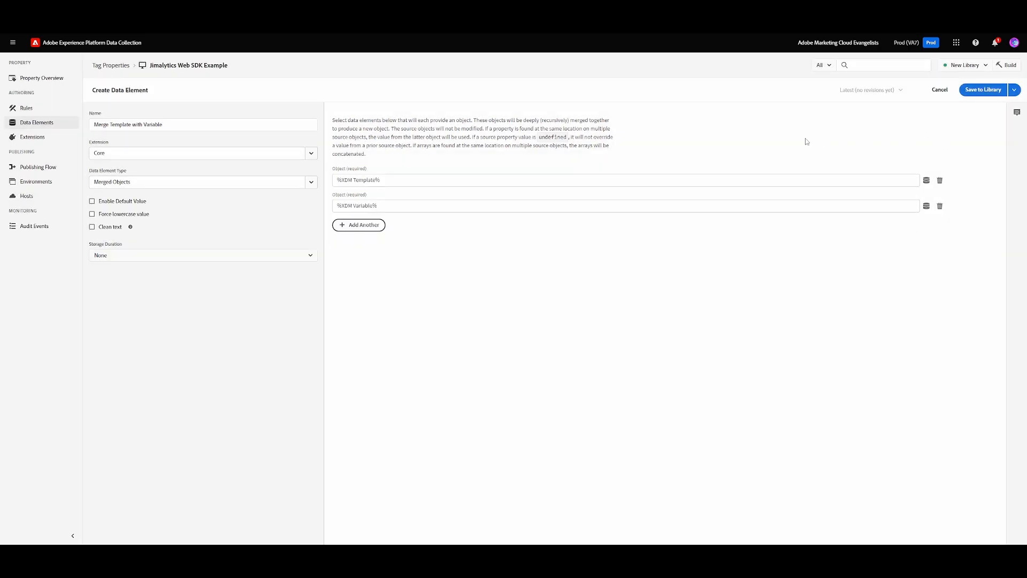
left_click(1013, 90)
left_click(999, 124)
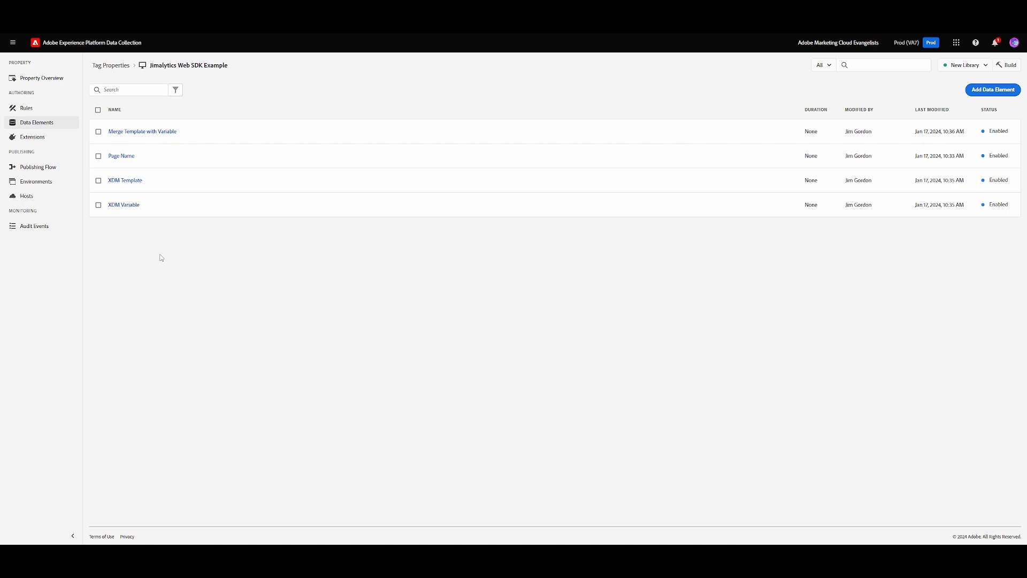
Start a new rule in the property and name it Pageview
left_click(27, 107)
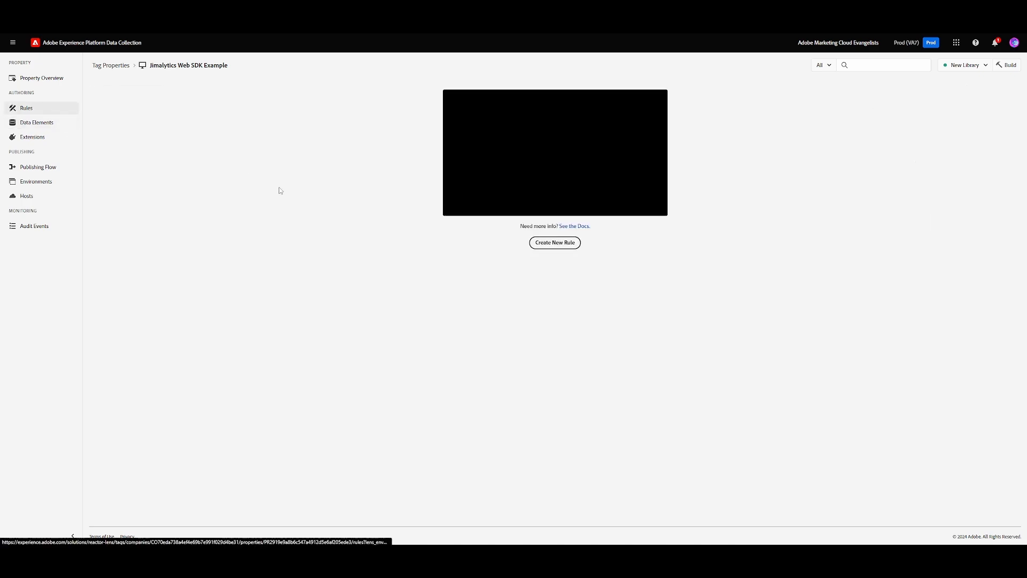
left_click(553, 244)
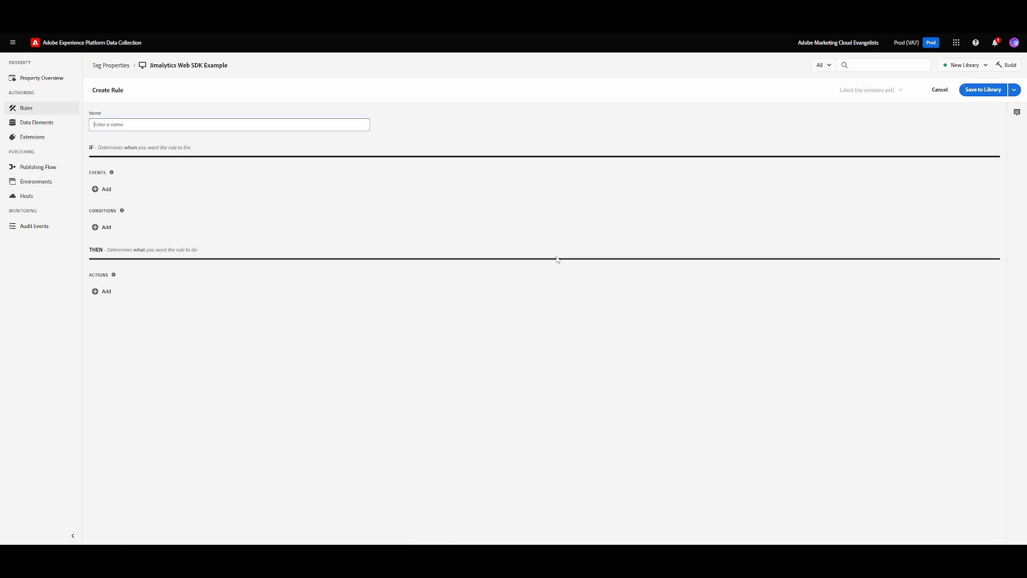
left_click(122, 129)
type("Page")
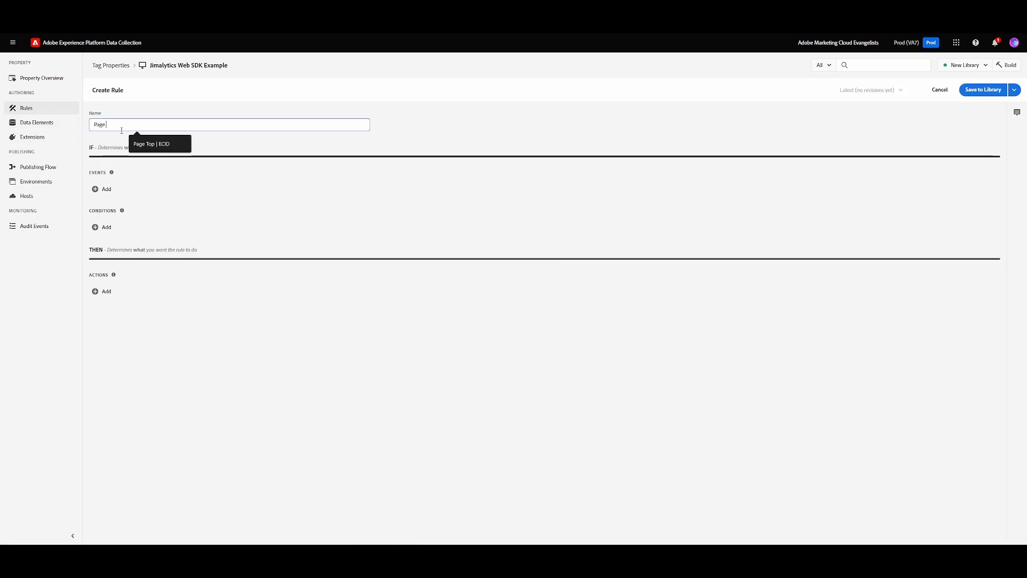
type("view")
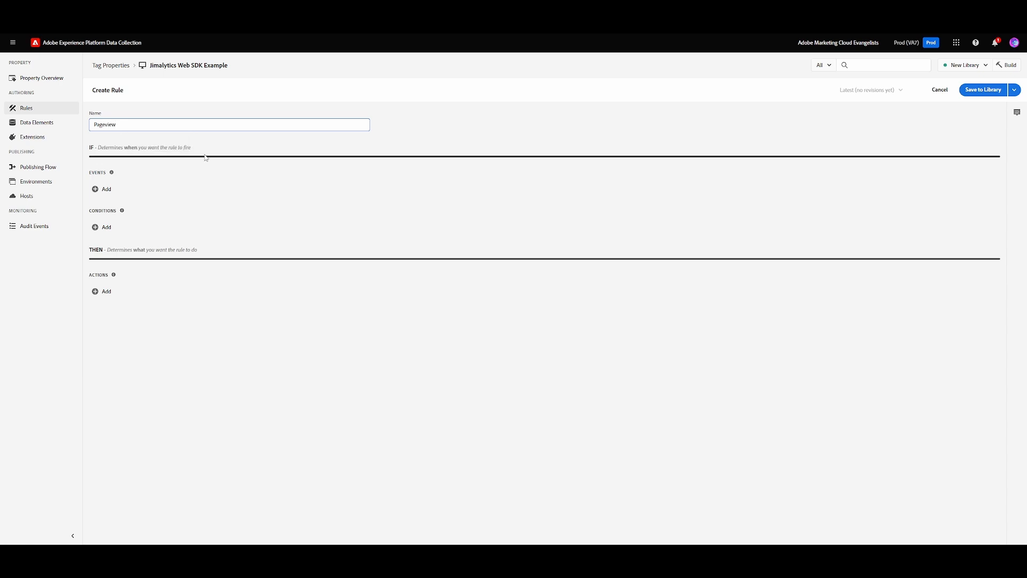
Add a Core event of type DOM Ready to the Pageview rule and keep the changes
left_click(108, 190)
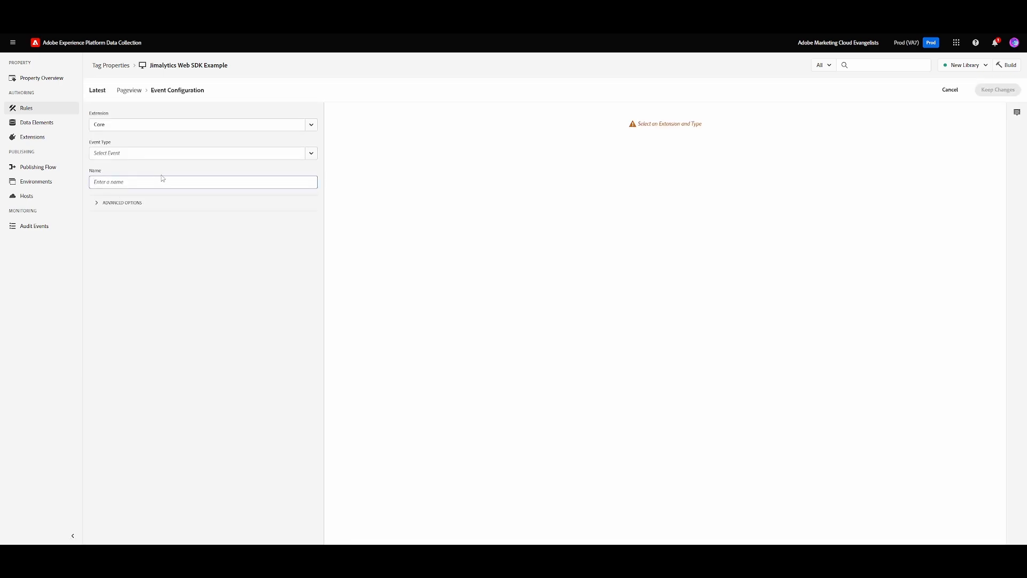
left_click(311, 153)
scroll(166, 316, "down", 5)
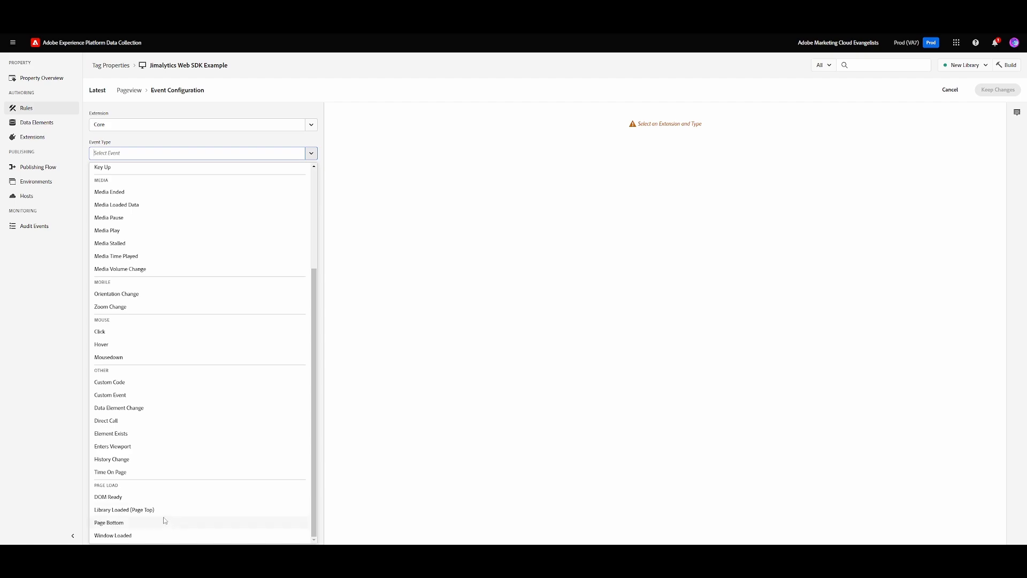
left_click(161, 498)
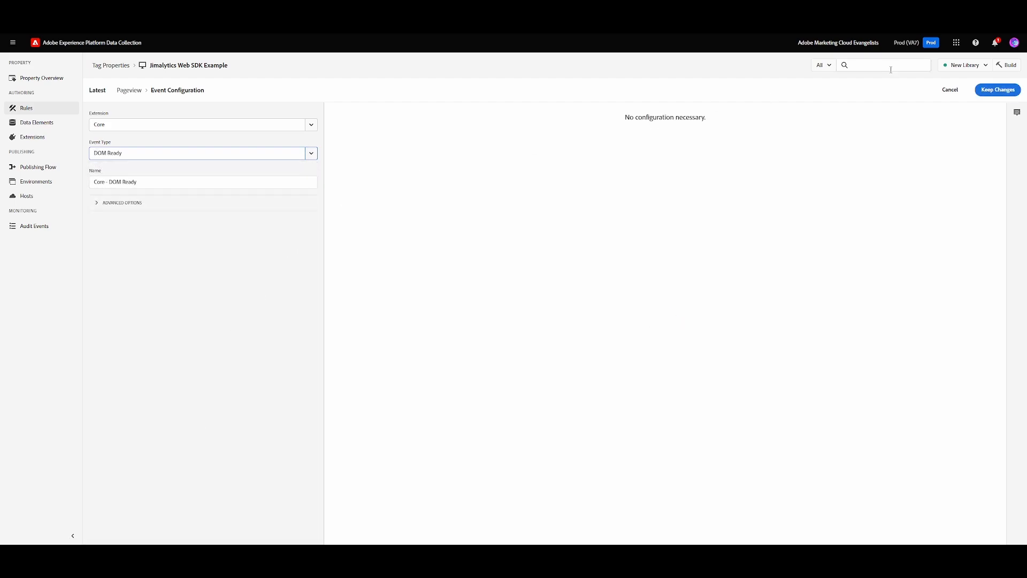
left_click(997, 90)
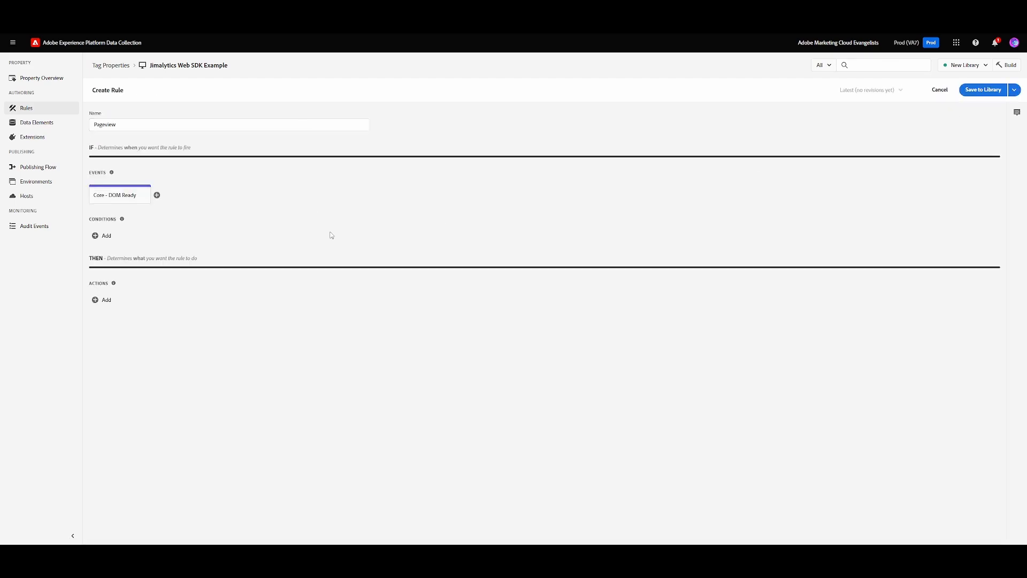
Add an action to the Pageview rule using the Adobe Experience Platform Web SDK extension with the Update variable type
left_click(102, 301)
left_click(311, 124)
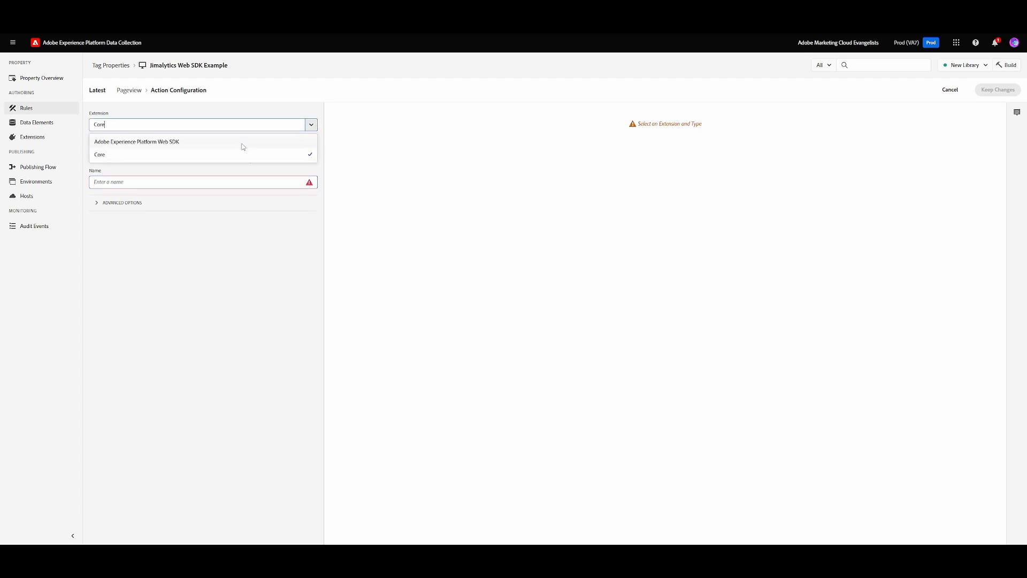
left_click(241, 142)
left_click(311, 153)
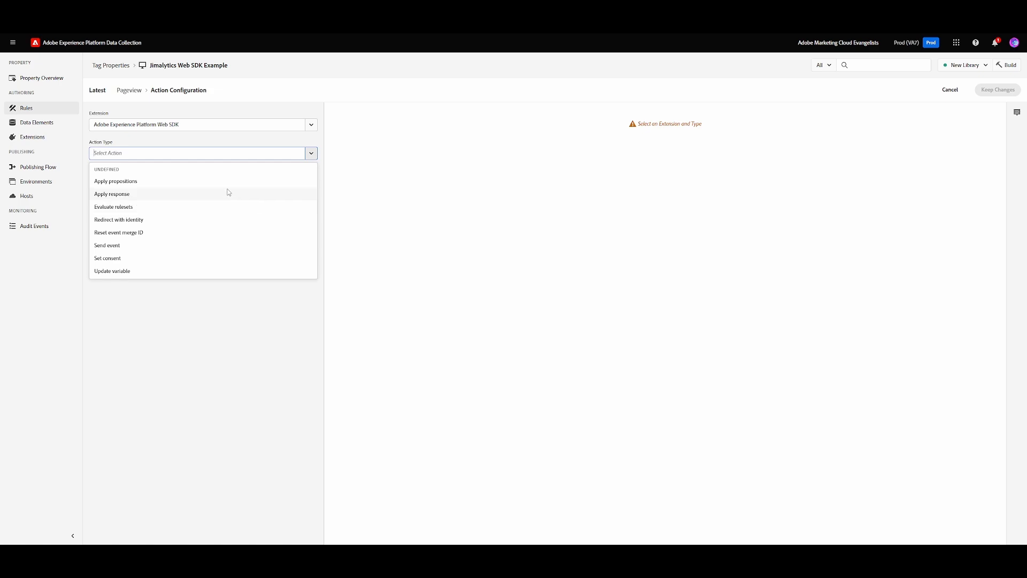
left_click(208, 269)
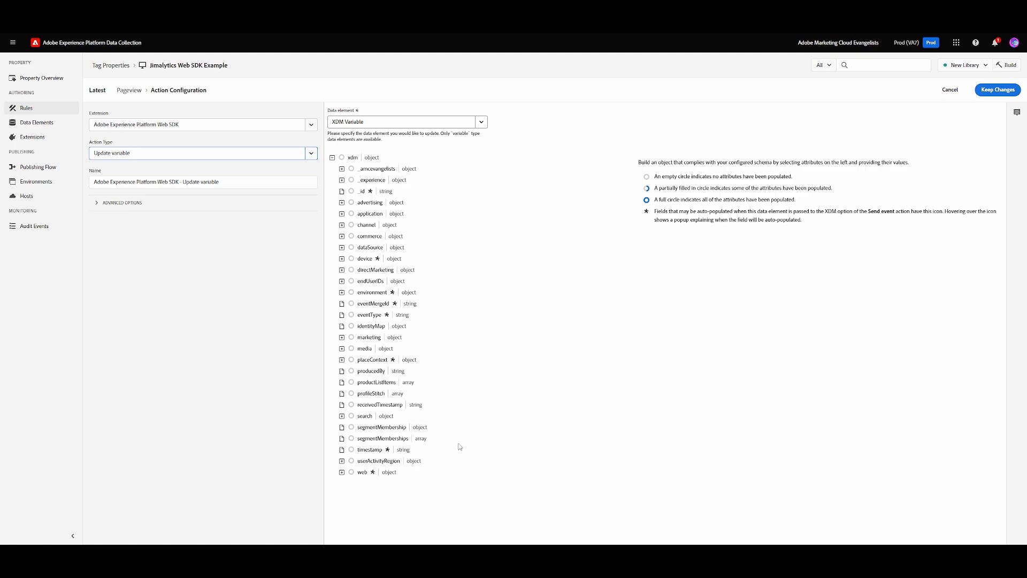
Set the pageViews value under web webPageDetails to 1 for XDM Variable, and keep the action's changes
left_click(342, 474)
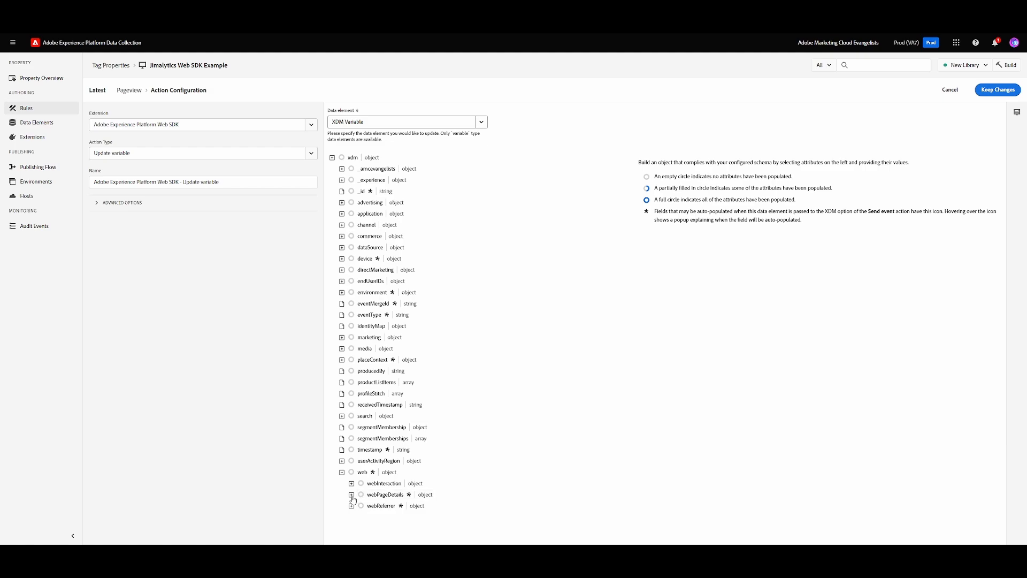
left_click(351, 495)
scroll(353, 500, "down", 2)
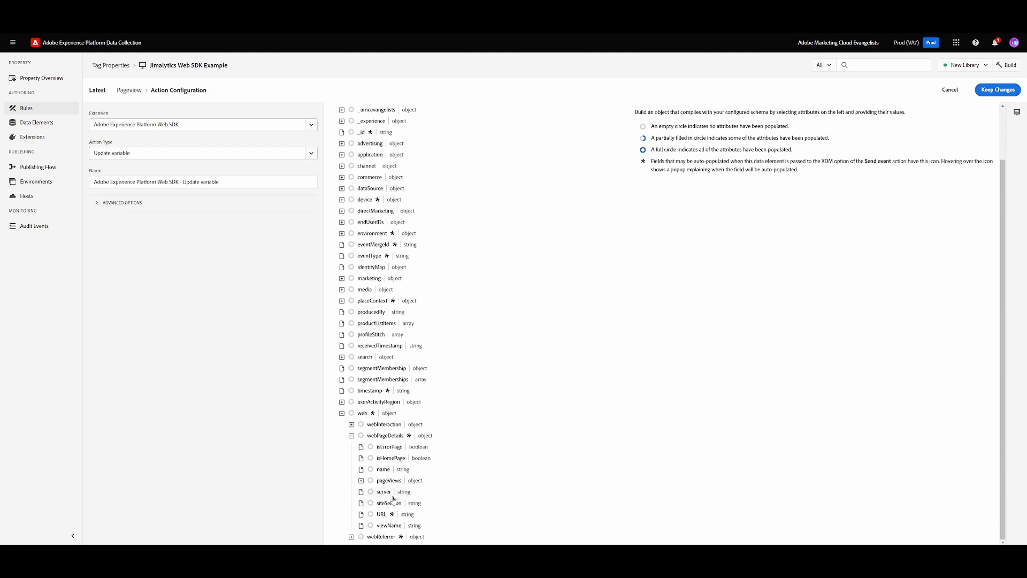
left_click(362, 481)
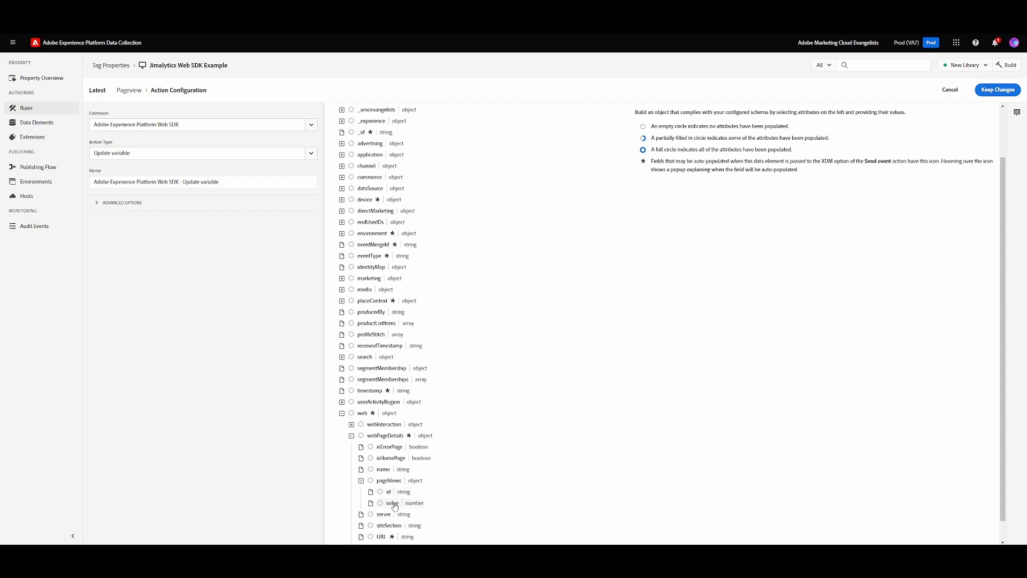
left_click(393, 503)
type("1")
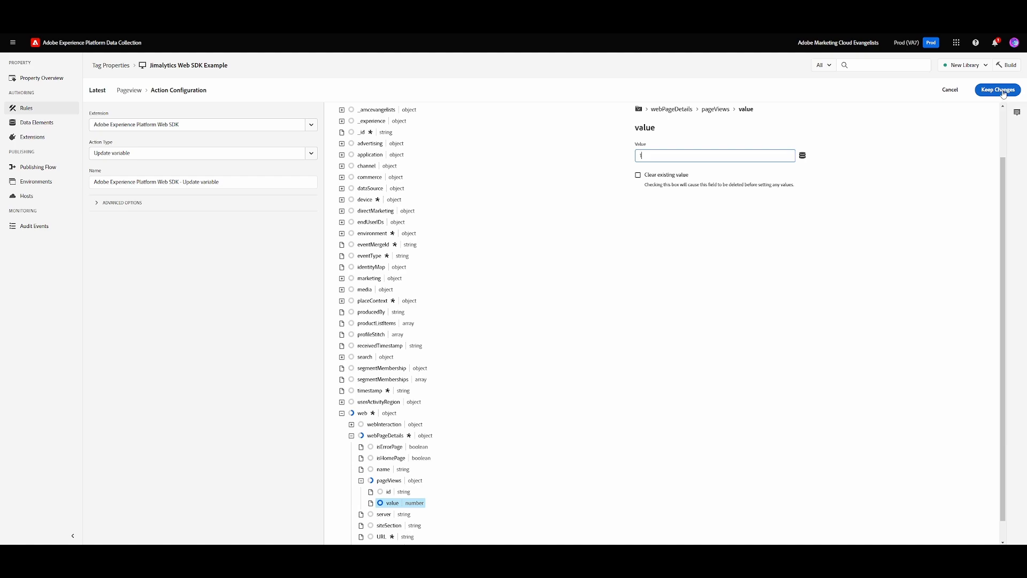
left_click(1003, 92)
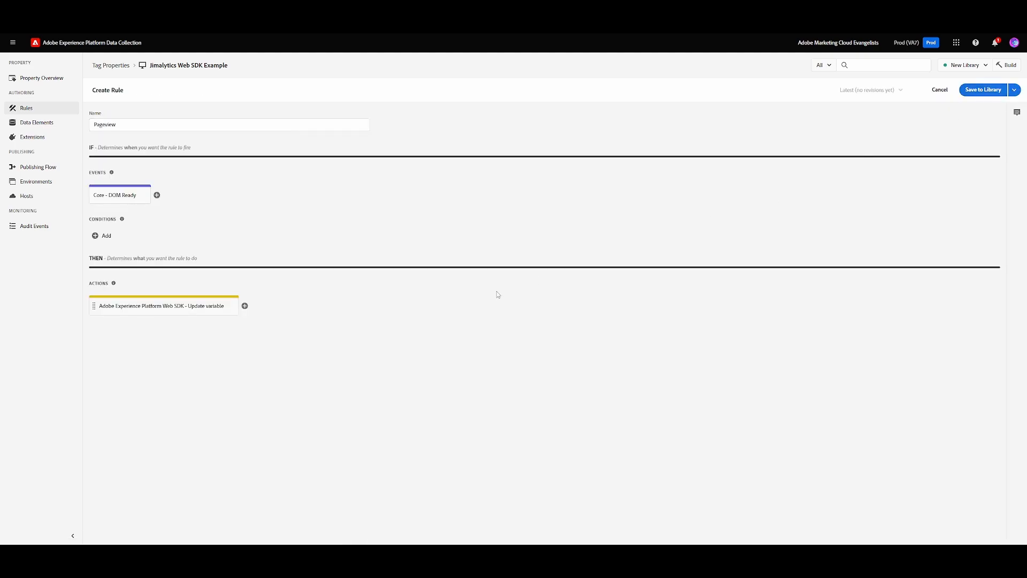
Add a second action to the Pageview rule using the Adobe Experience Platform Web SDK extension with the Send event type
left_click(245, 306)
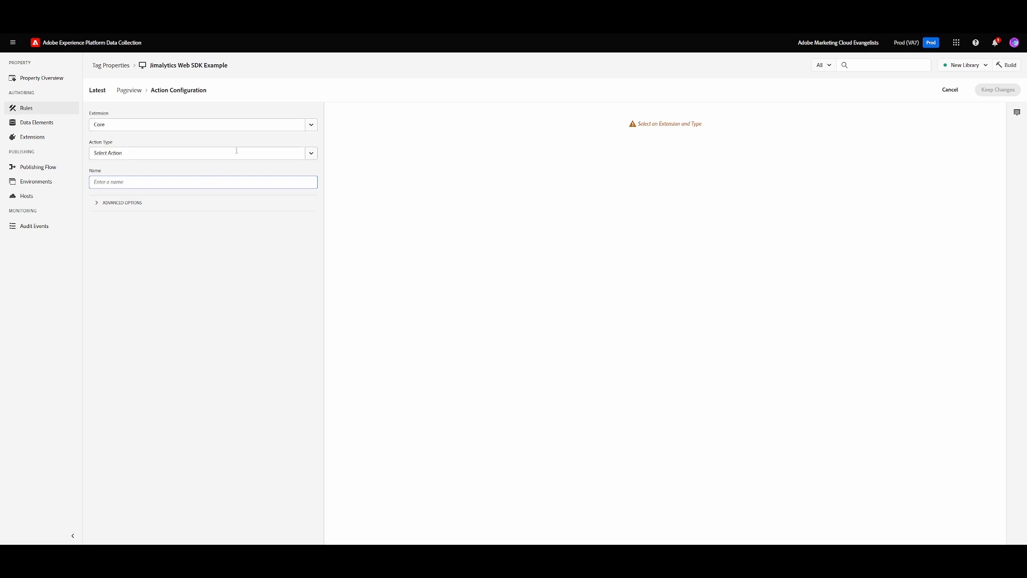
left_click(312, 125)
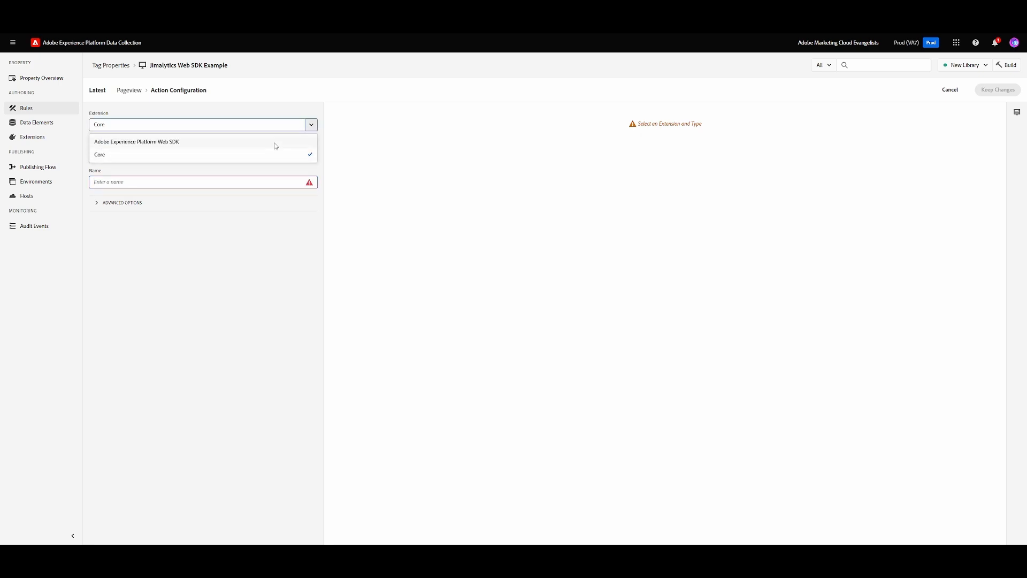
left_click(273, 142)
left_click(311, 153)
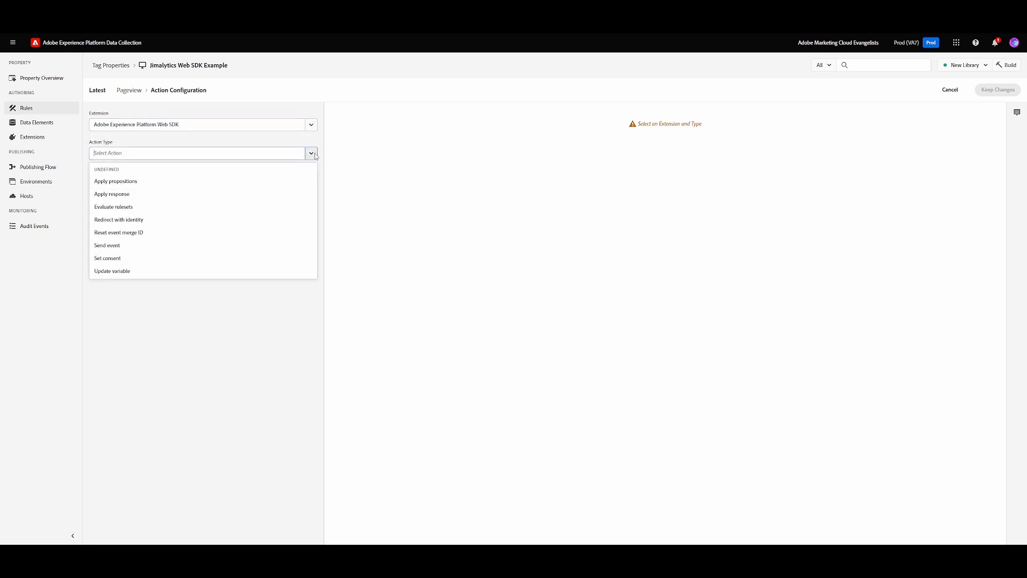
left_click(225, 246)
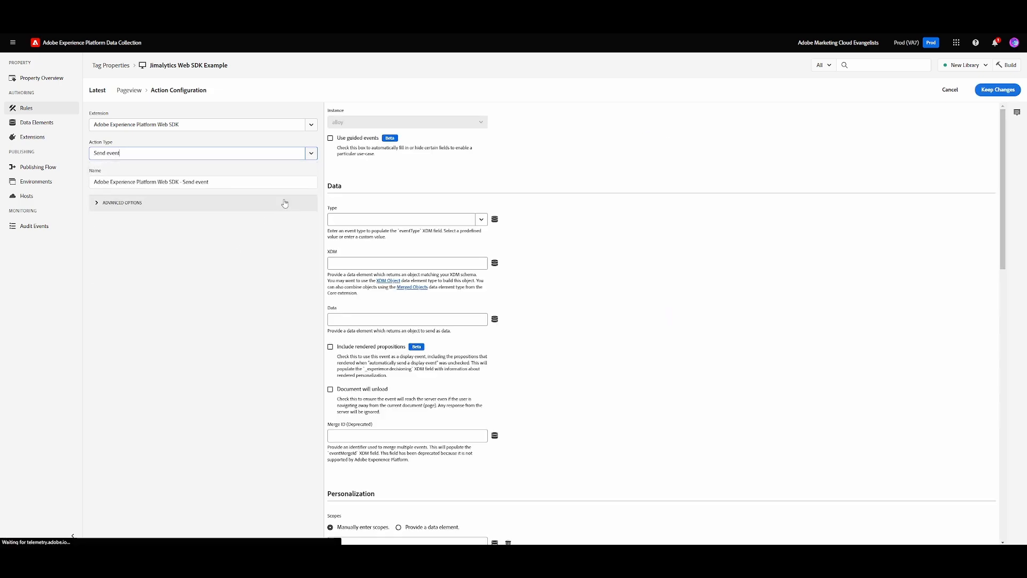
Set the Send event action's event type to Web Webpagedetails Page Views
left_click(438, 220)
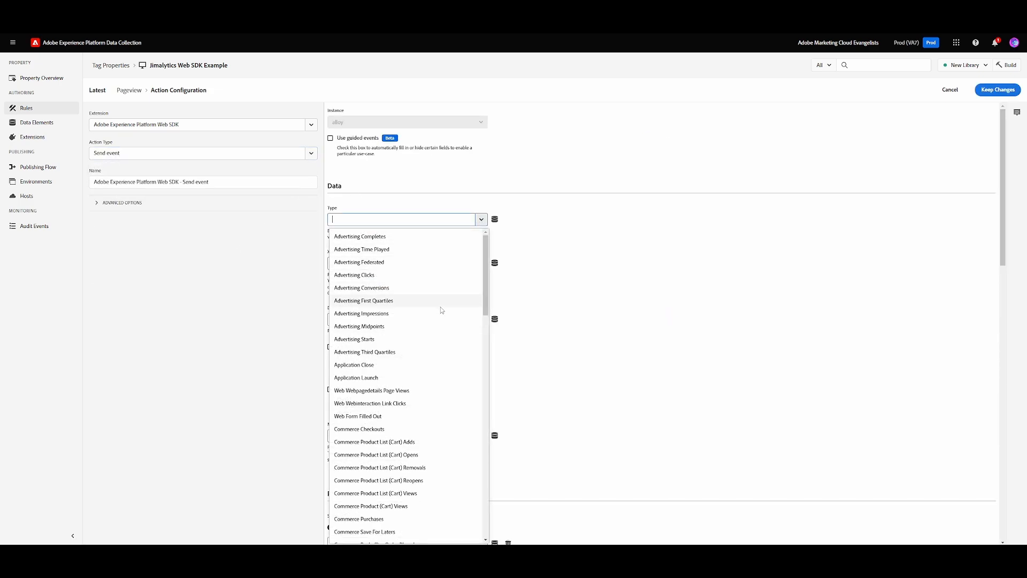
scroll(441, 309, "down", 5)
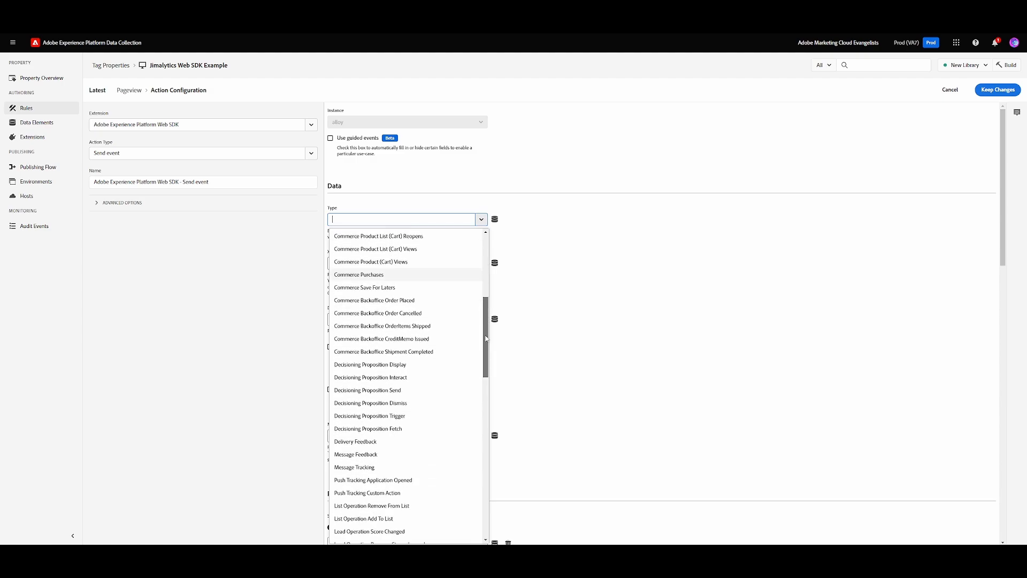
left_click_drag(485, 338, 474, 252)
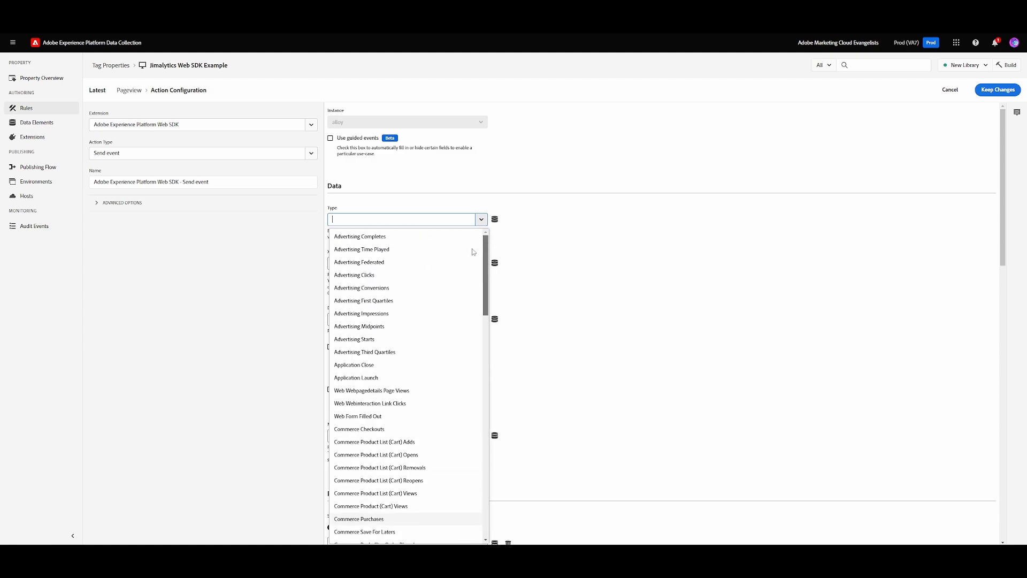
left_click(408, 391)
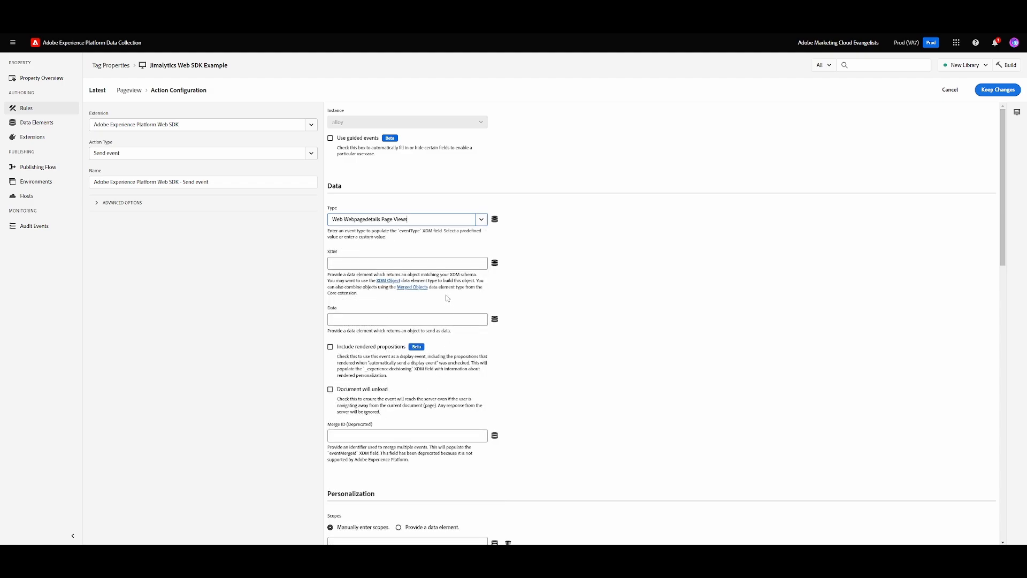
Use the Merge Template with Variable data element as the Send event action's XDM, and save the rule to the library and build
left_click(496, 264)
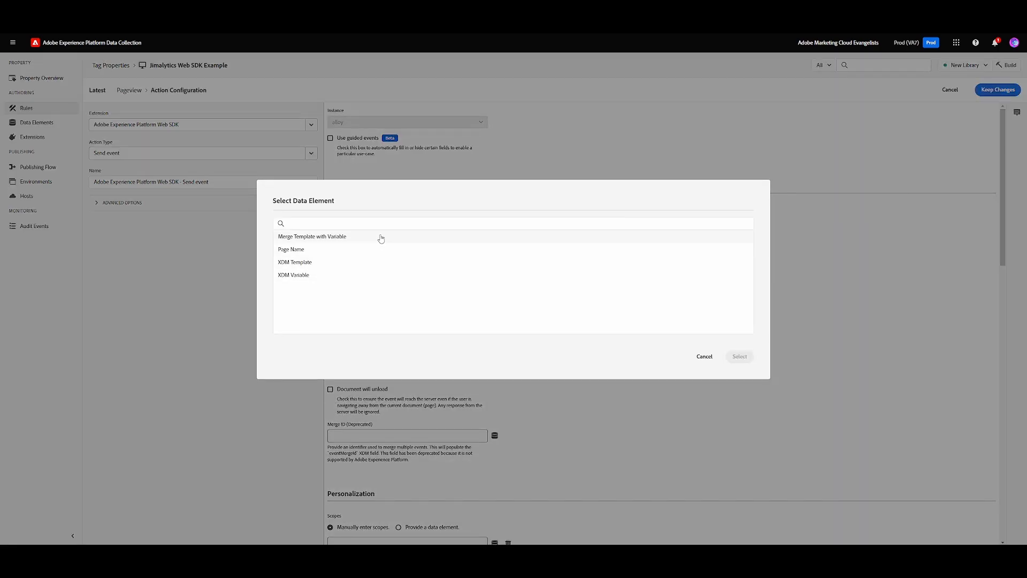
left_click(310, 239)
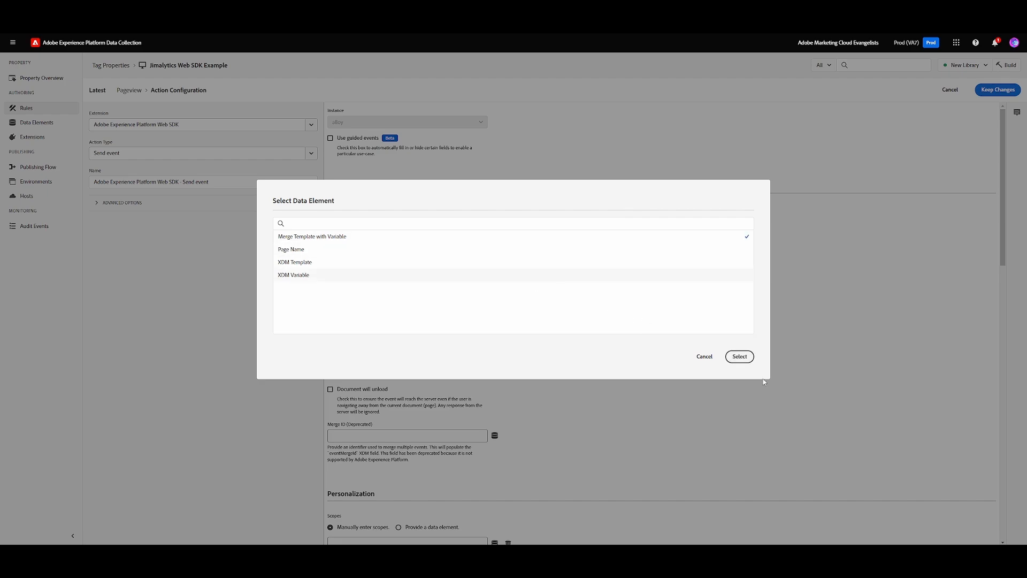
left_click(737, 356)
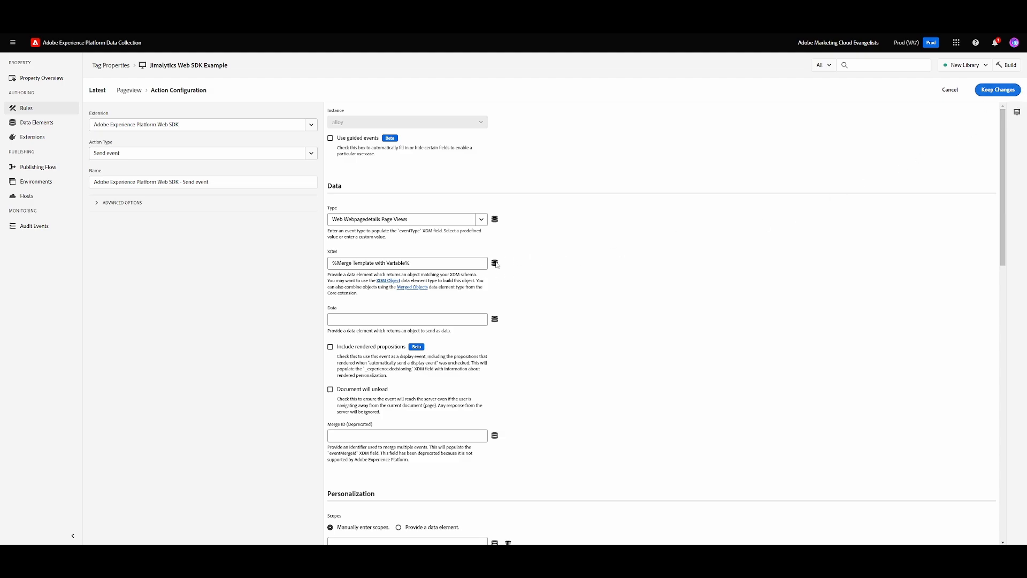
left_click_drag(423, 263, 308, 266)
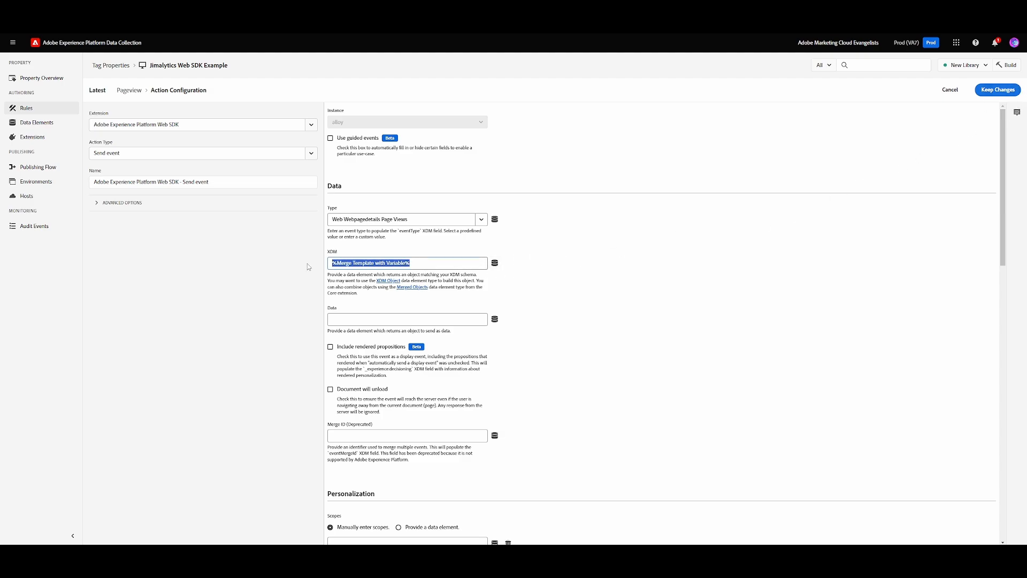
left_click(637, 270)
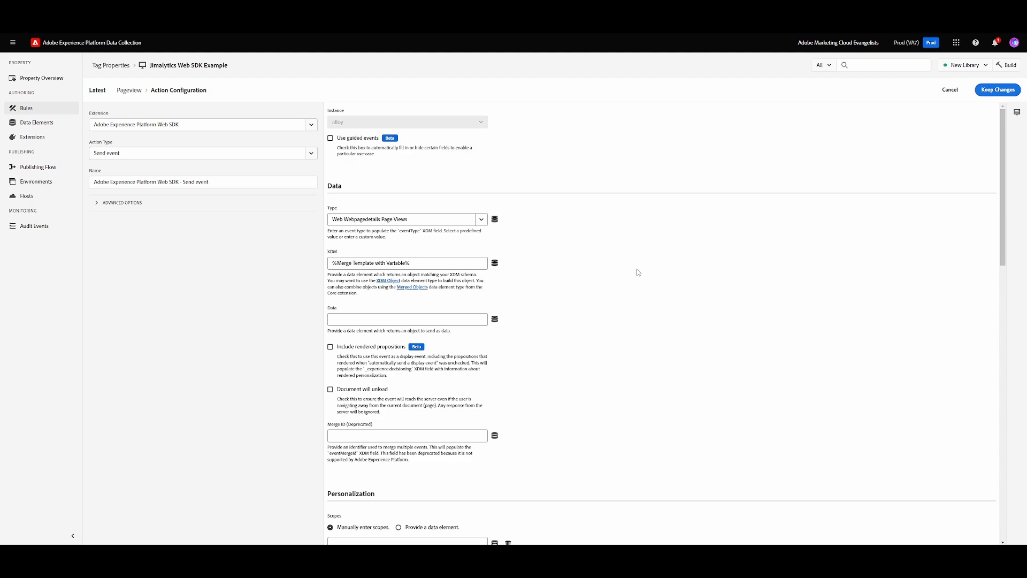
left_click(998, 90)
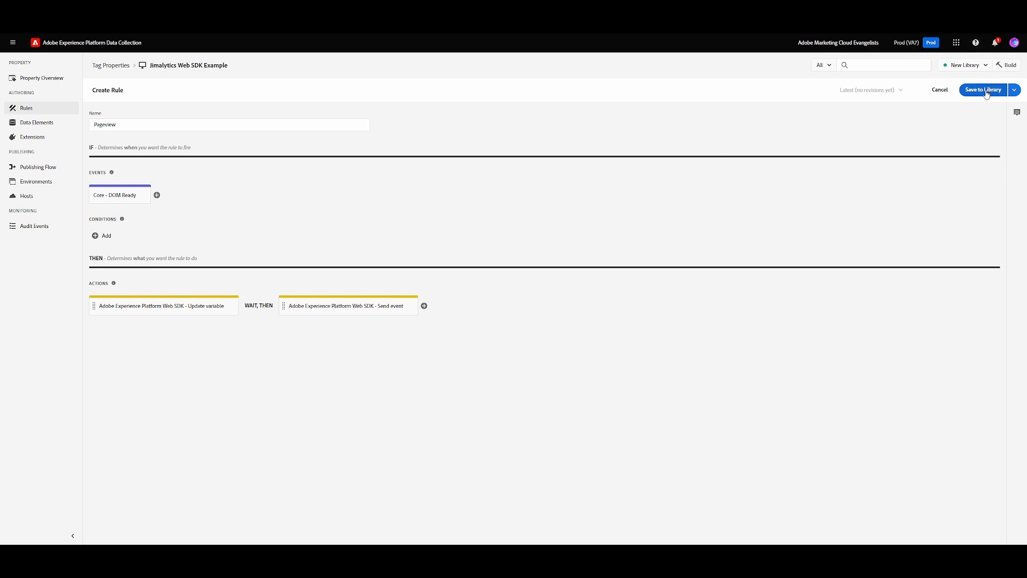
left_click(1014, 91)
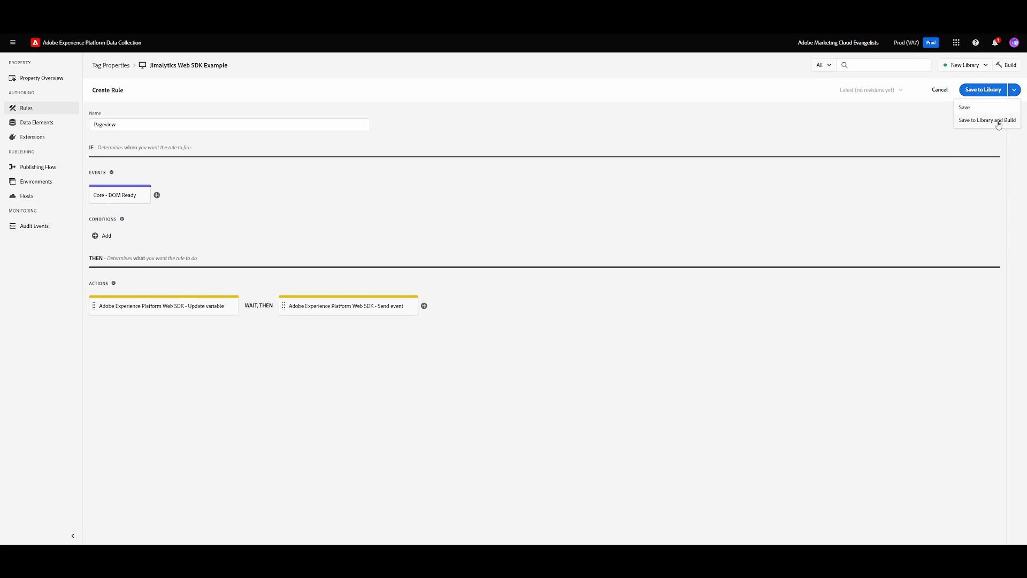
left_click(998, 121)
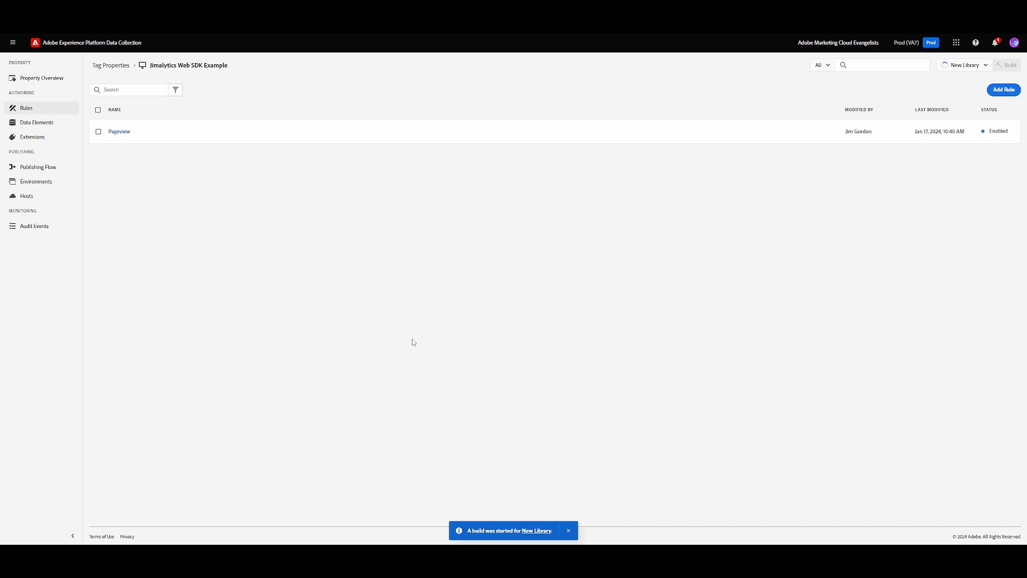
Start another new rule and name it Click on Button
left_click(1002, 91)
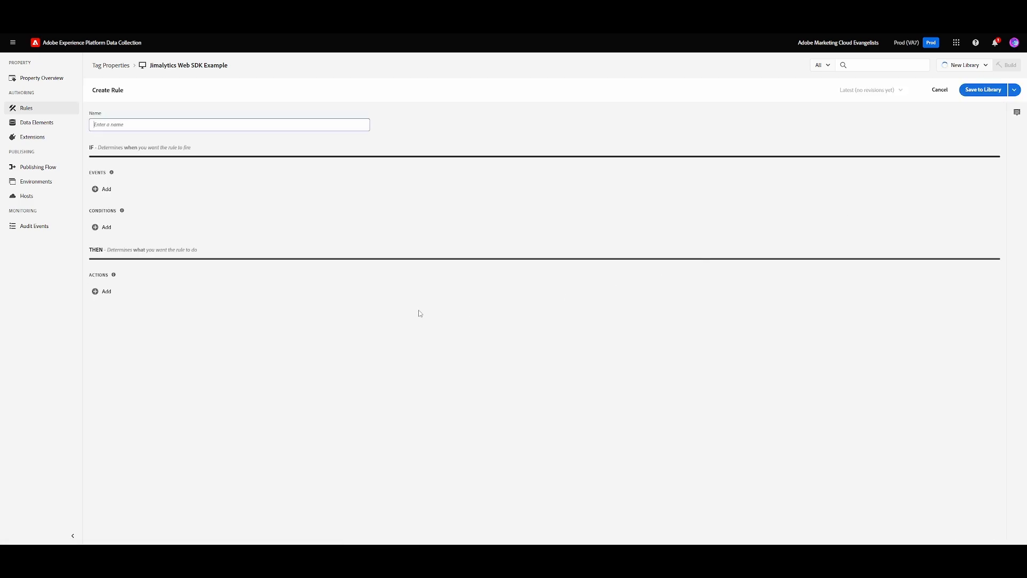
left_click(150, 123)
type("Clikc")
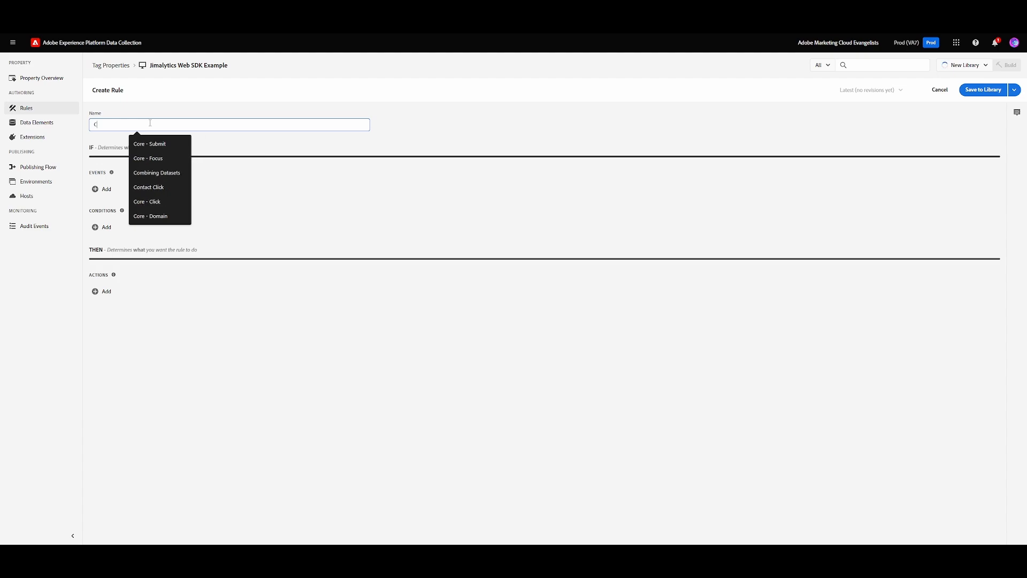
key("BackSpace")
key("BackSpace")
type("ck on Button")
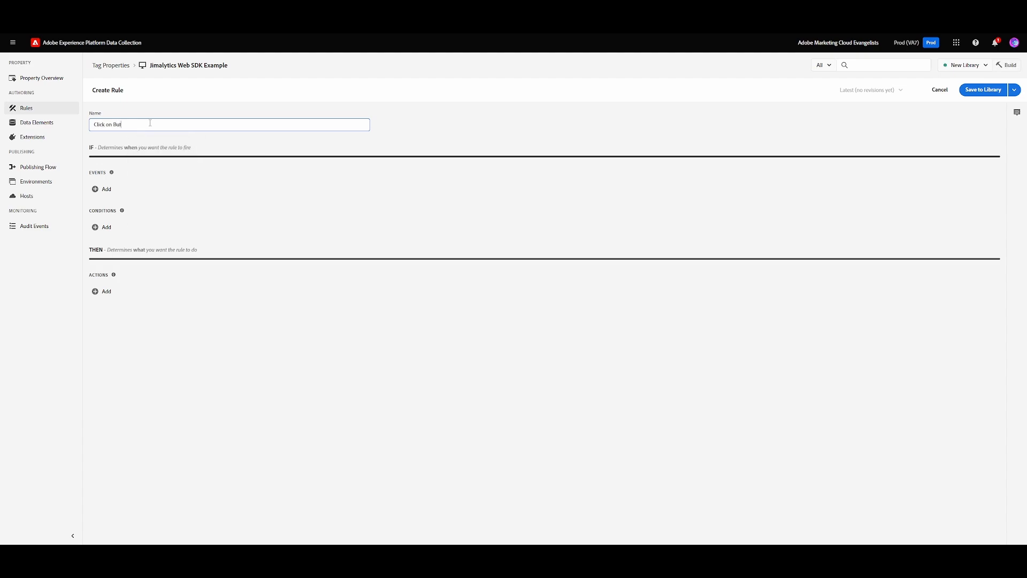
Add a Core Click event to the rule for specific elements matching the CSS selector a, and keep the changes
left_click(106, 189)
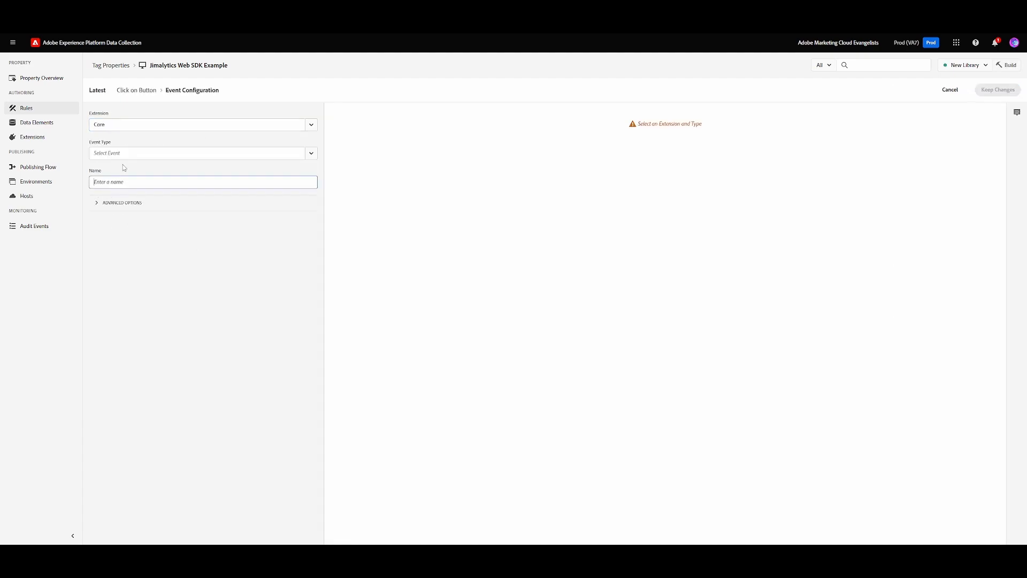
left_click(140, 154)
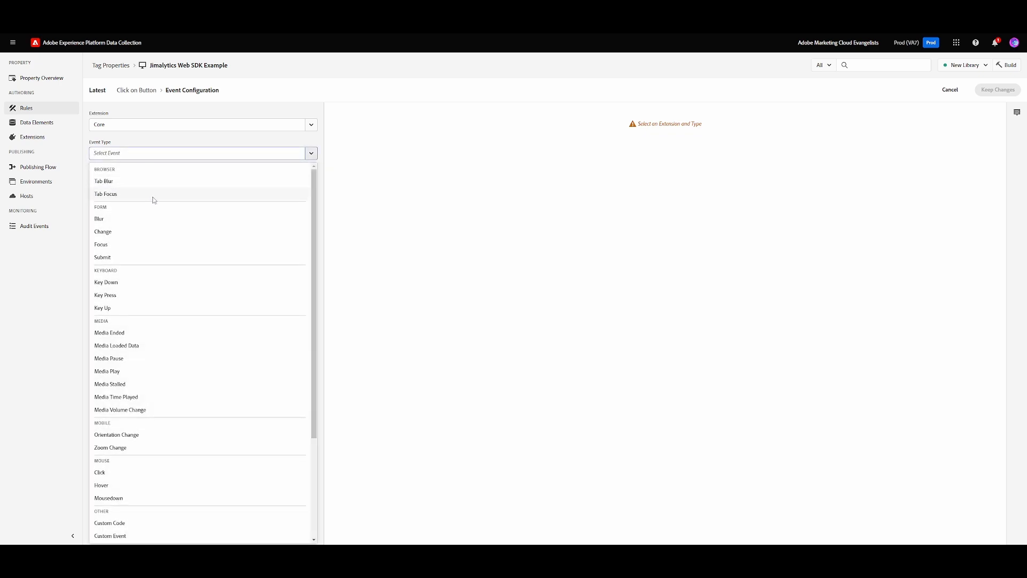
scroll(171, 478, "down", 3)
left_click(100, 333)
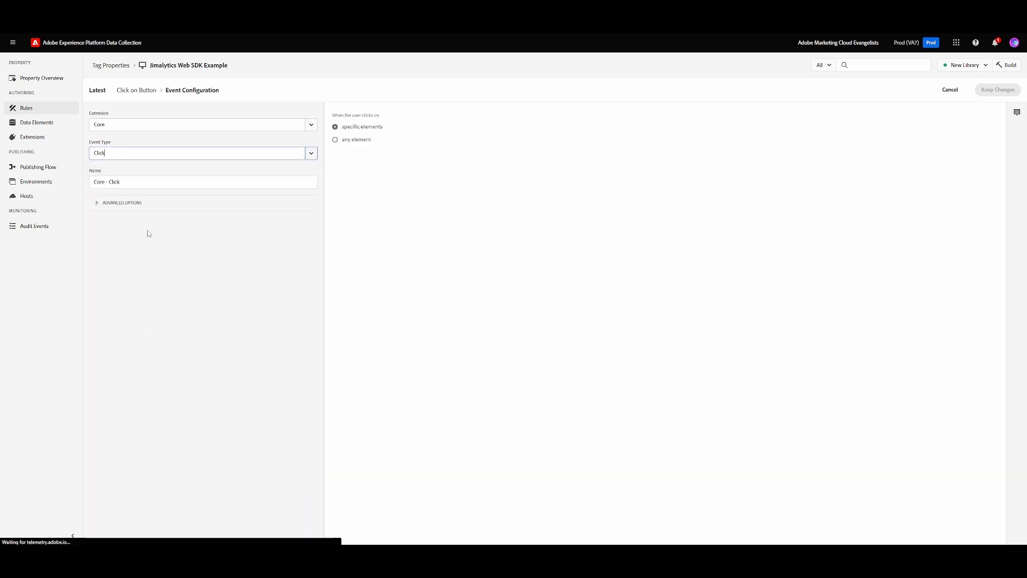
type("a")
left_click(554, 303)
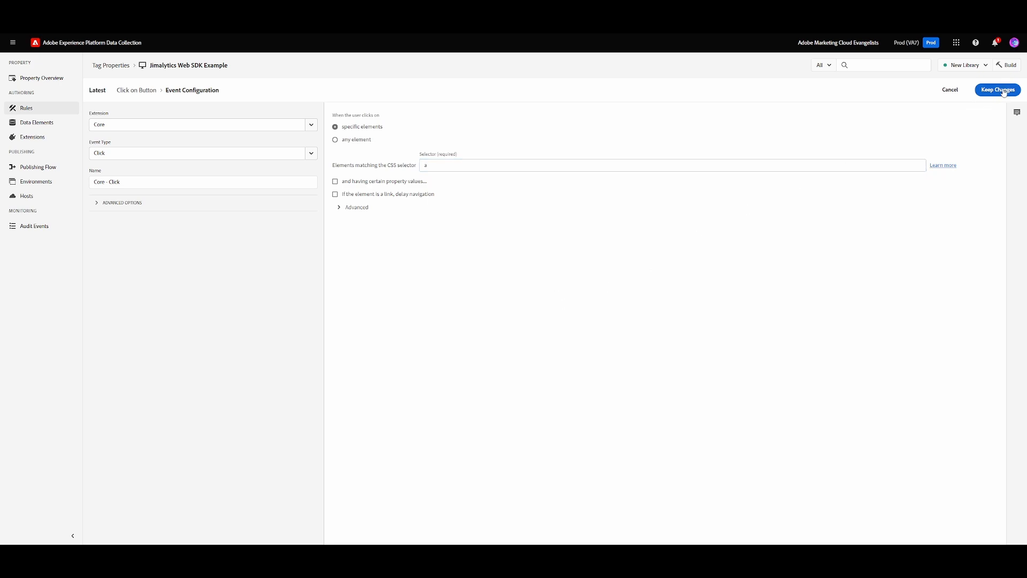
left_click(998, 90)
Add an action to the Click on Button rule using the Adobe Experience Platform Web SDK extension with the Update variable type
left_click(110, 303)
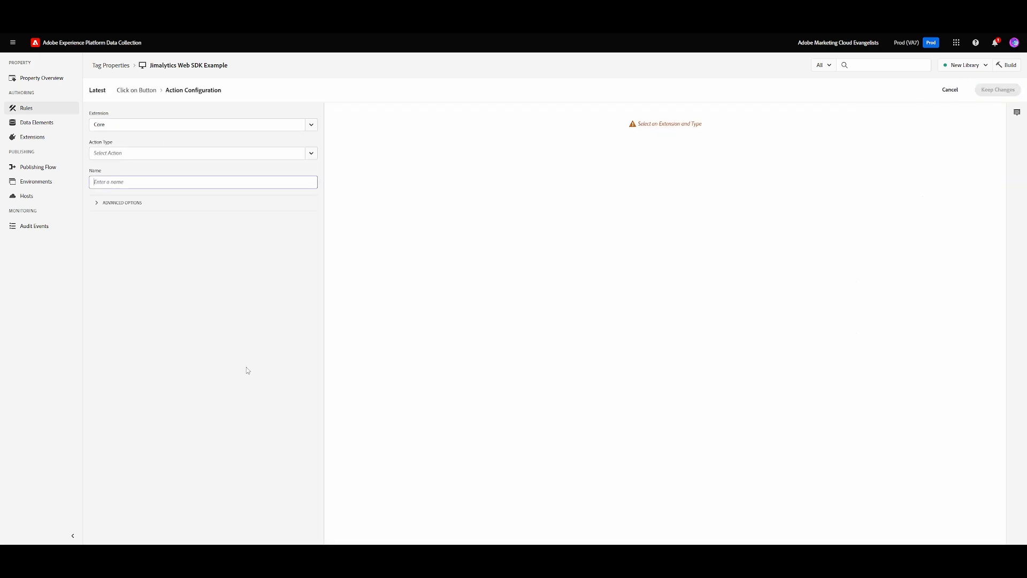
left_click(311, 124)
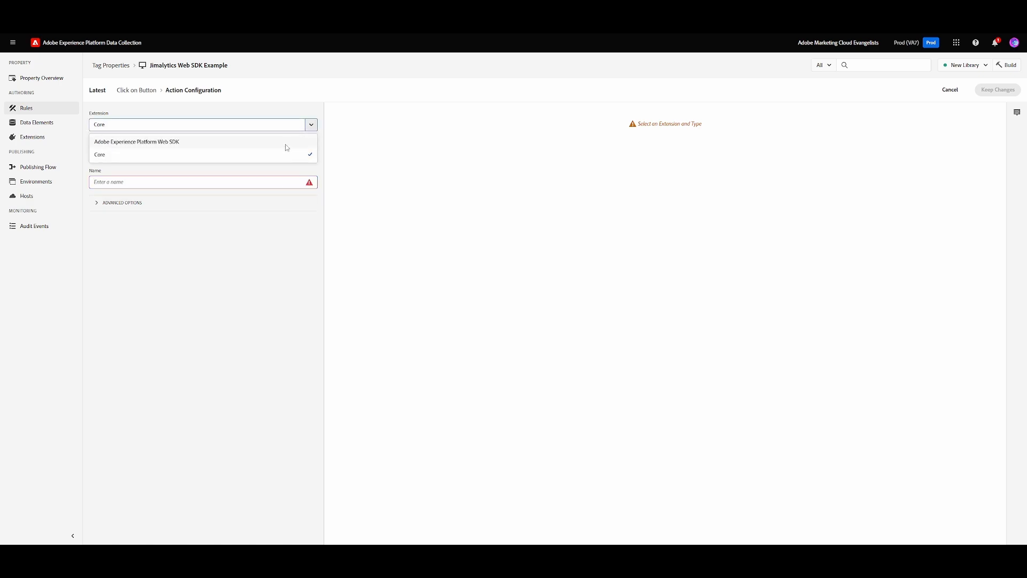
left_click(286, 142)
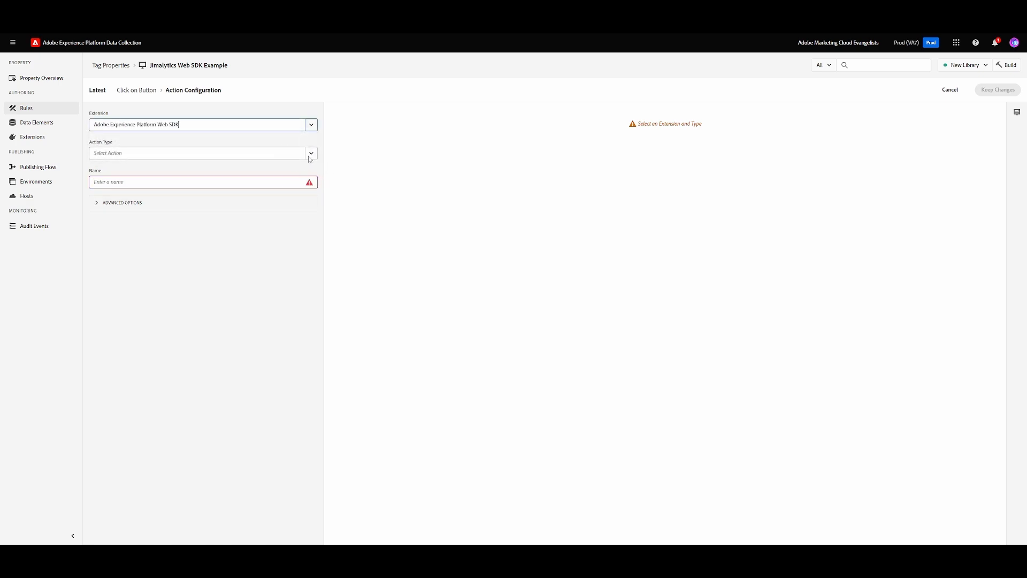
left_click(312, 154)
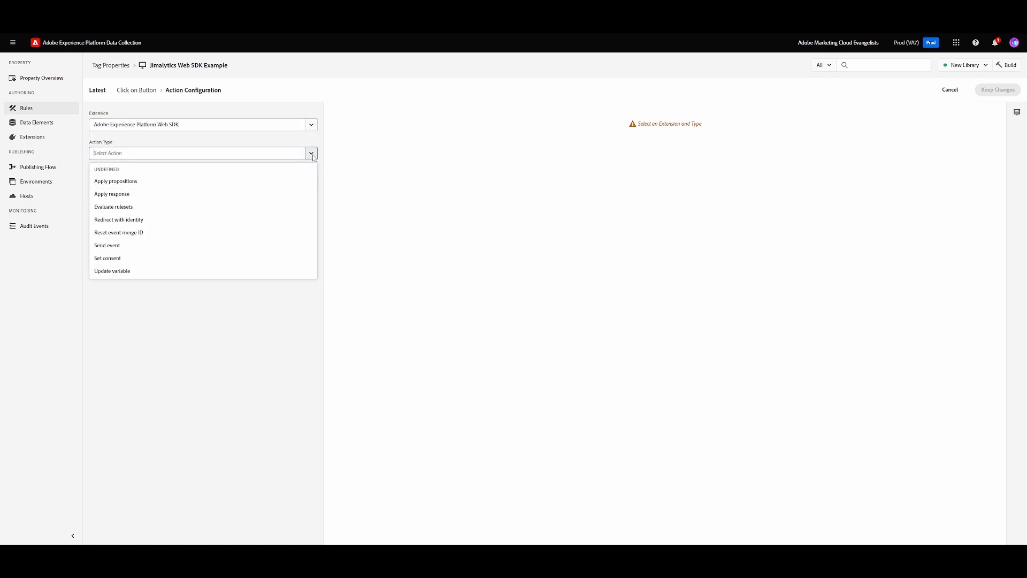
left_click(248, 272)
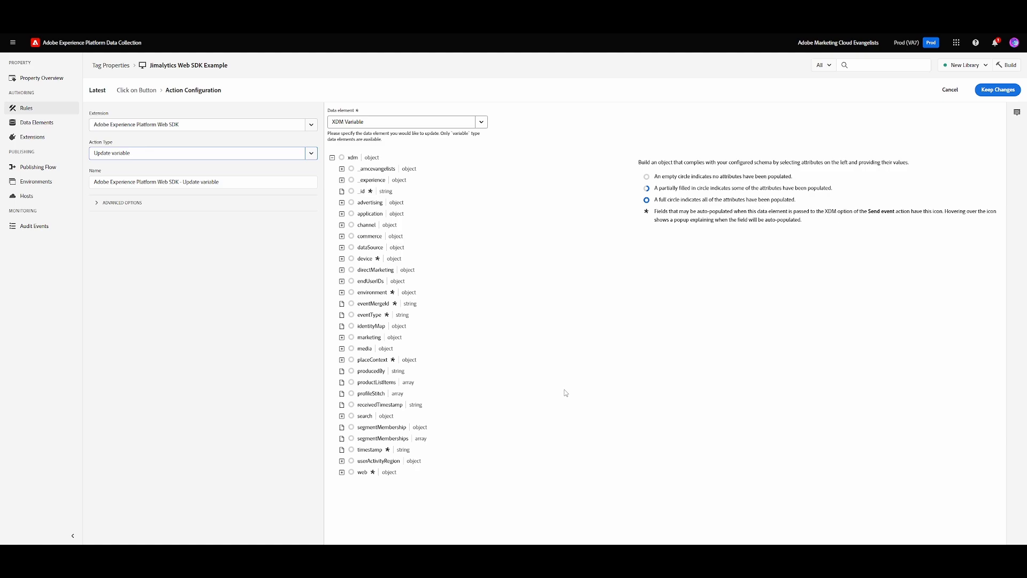
In XDM Variable's web.webInteraction, set linkClicks value to 1 and name to Generic Link Click, and keep the changes
left_click(342, 471)
left_click(351, 483)
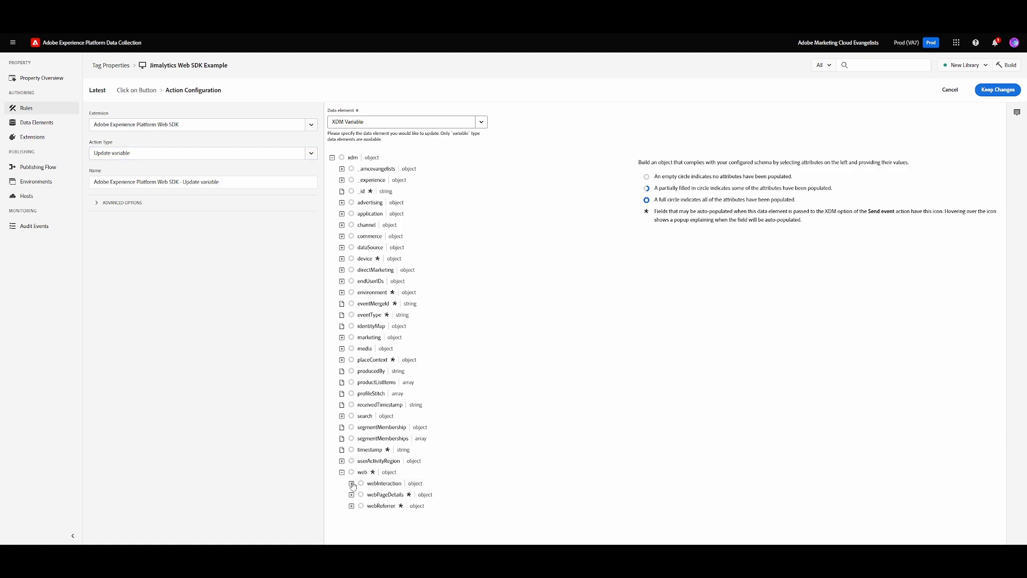
scroll(374, 482, "down", 1)
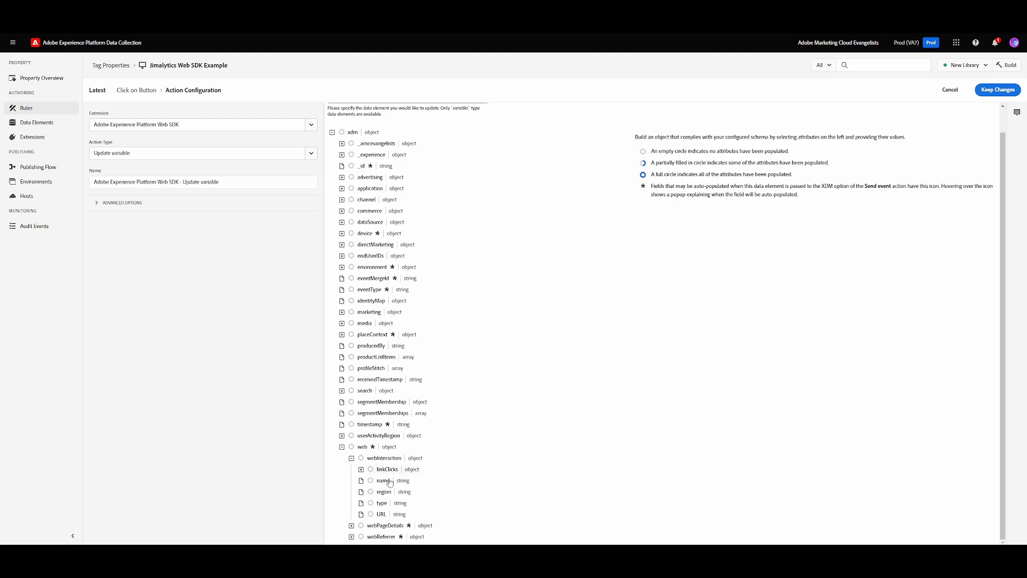
left_click(361, 470)
left_click(392, 492)
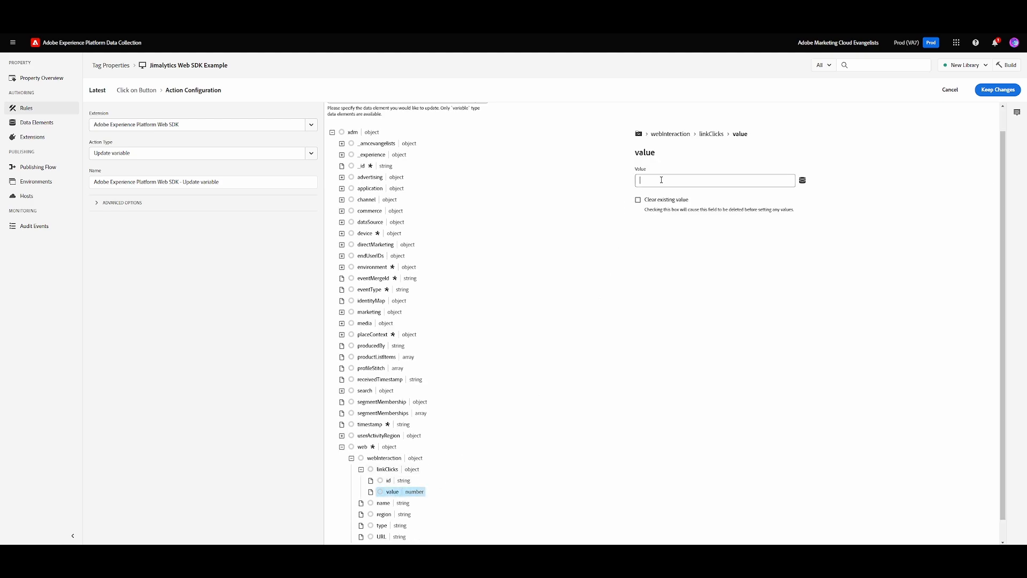
type("1")
left_click(390, 504)
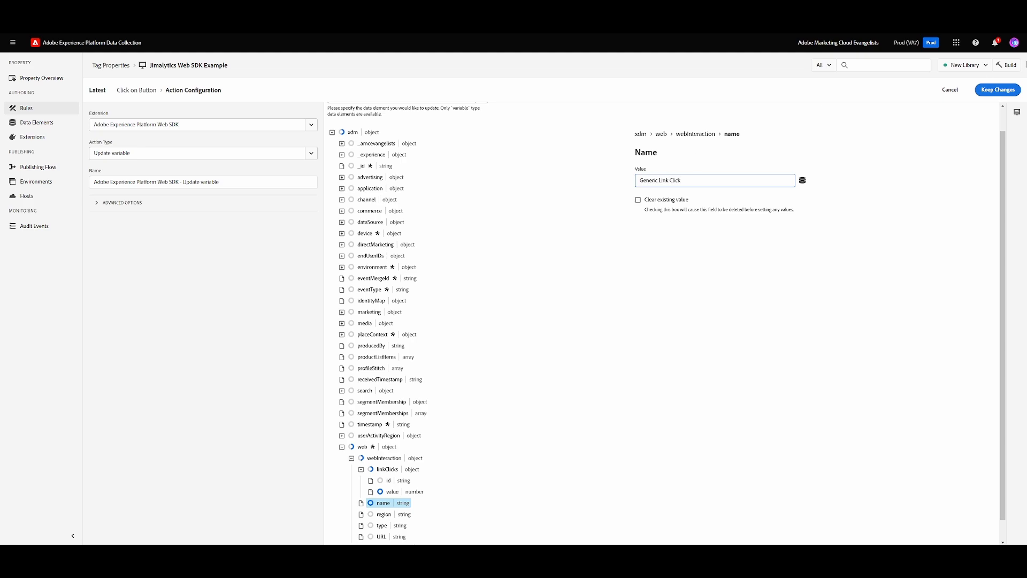
left_click(1011, 90)
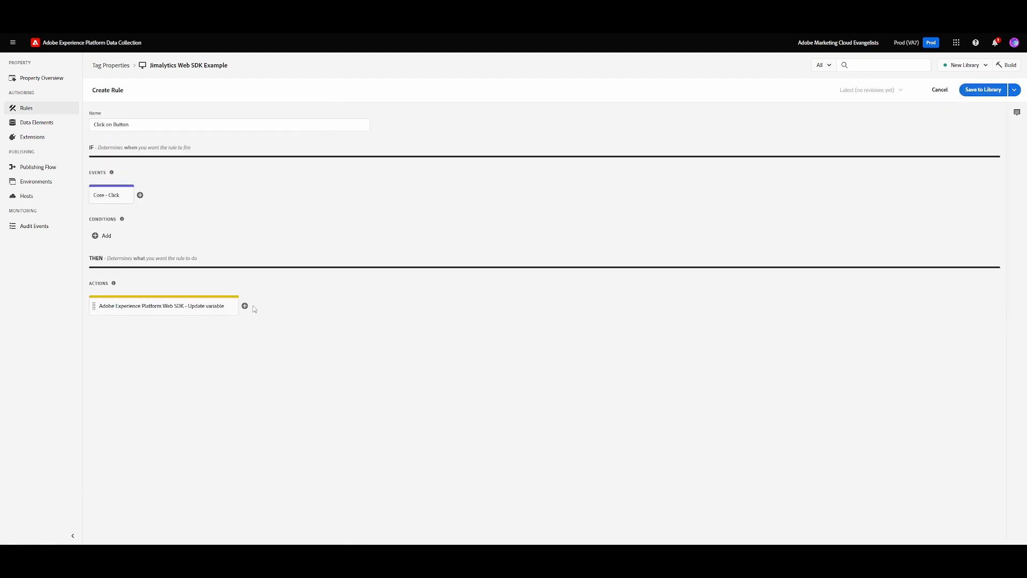
Add a second action to the Click on Button rule using the Adobe Experience Platform Web SDK extension with the Send event type
left_click(244, 305)
left_click(210, 129)
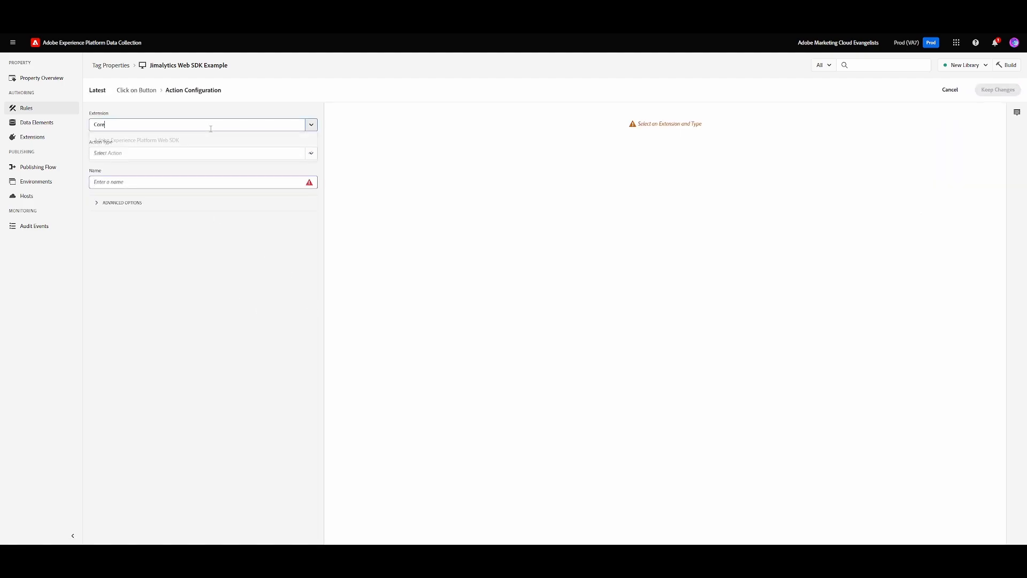
left_click(206, 139)
left_click(218, 155)
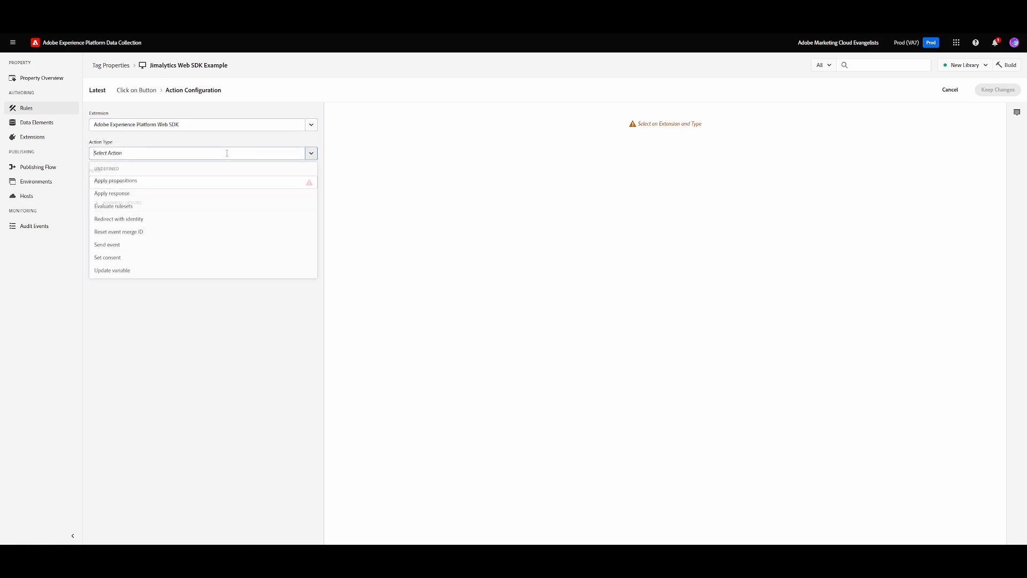
left_click(200, 246)
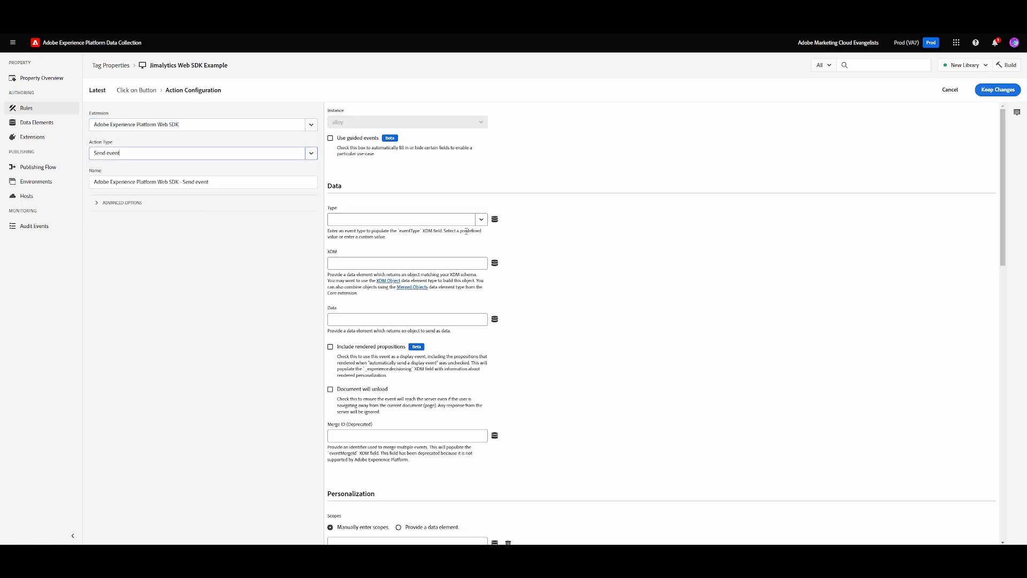
Set the Send event action's type to Web Webinteraction Link Clicks and its XDM to the Merge Template with Variable data element
left_click(481, 219)
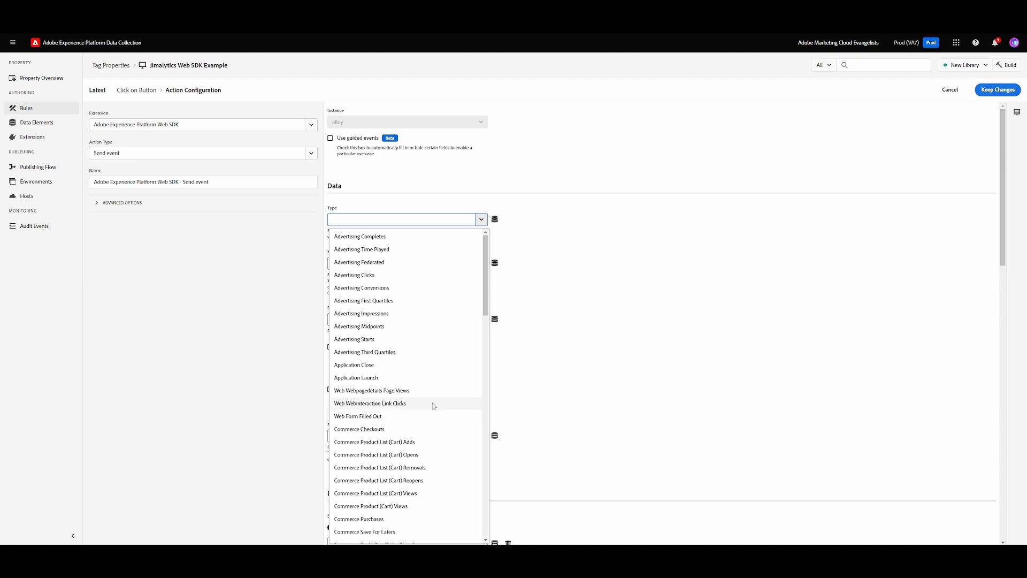
left_click(433, 404)
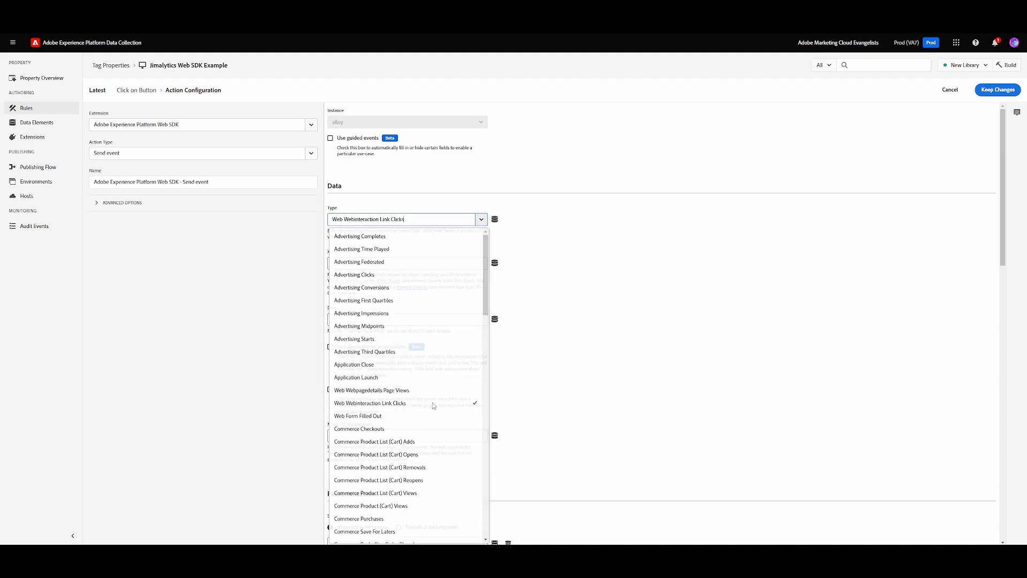
left_click(497, 265)
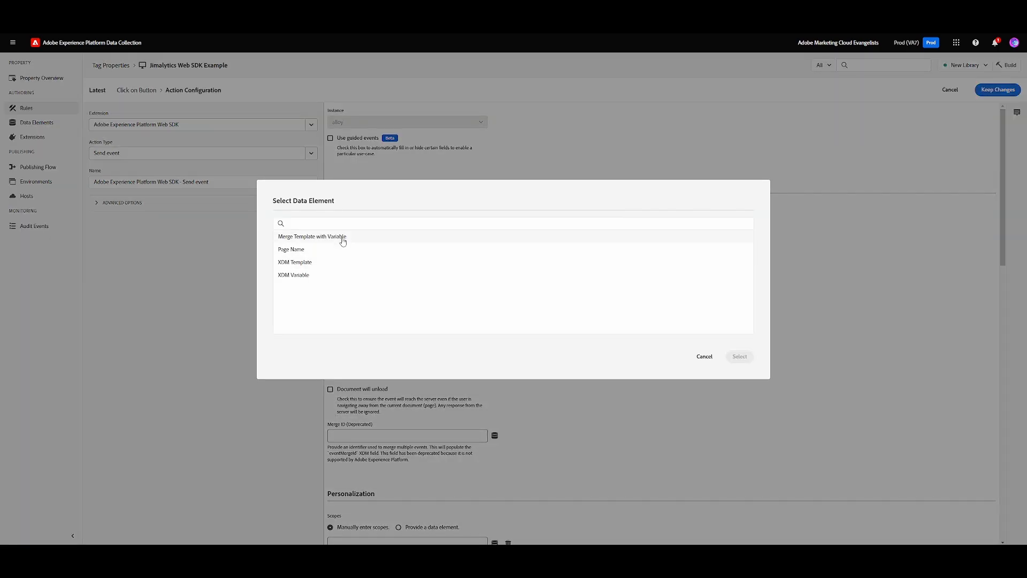
left_click(343, 239)
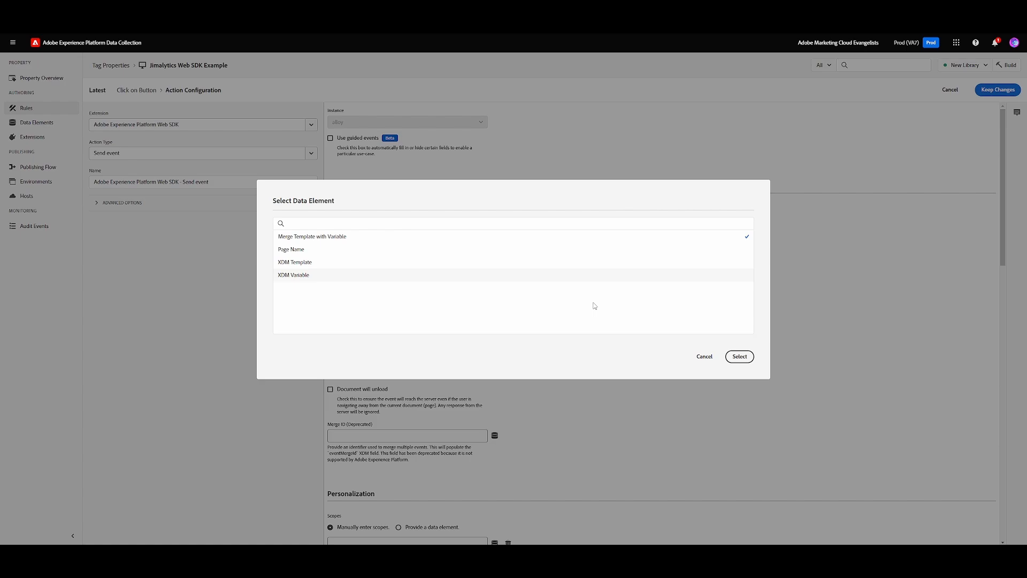
left_click(741, 357)
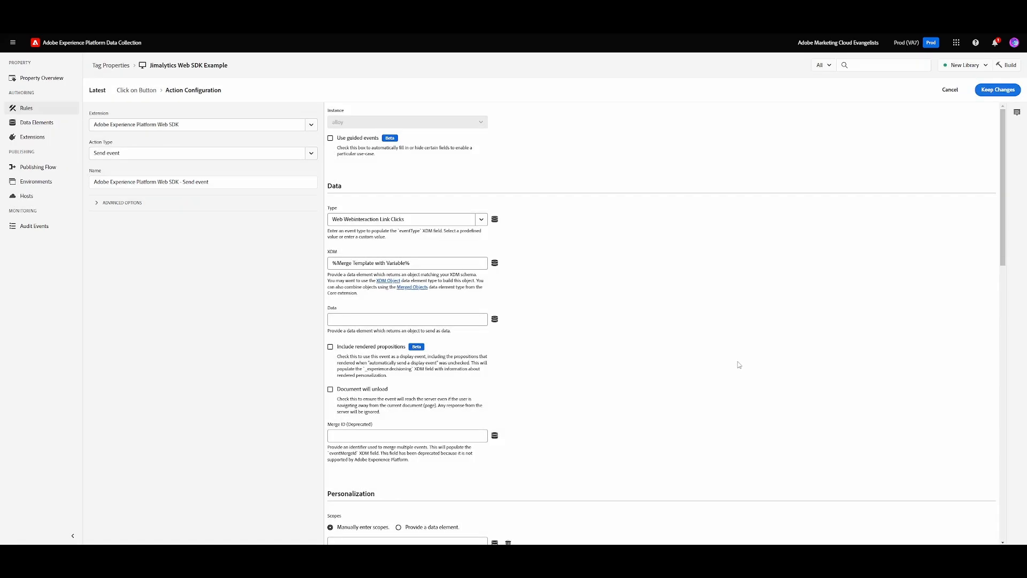
Keep the Send event action's changes and save the Click on Button rule to the library and build
left_click(994, 89)
left_click(1014, 90)
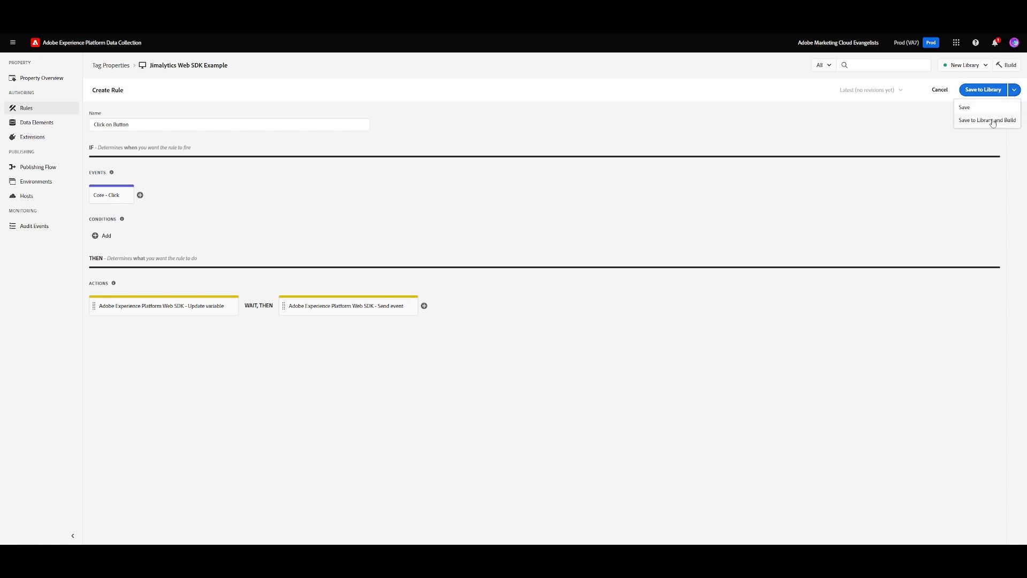
left_click(996, 119)
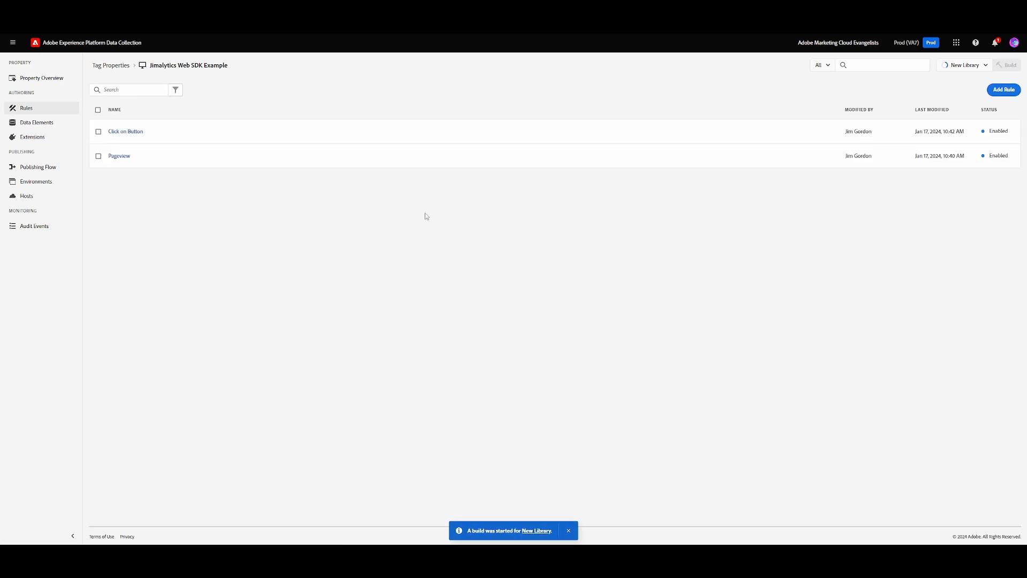